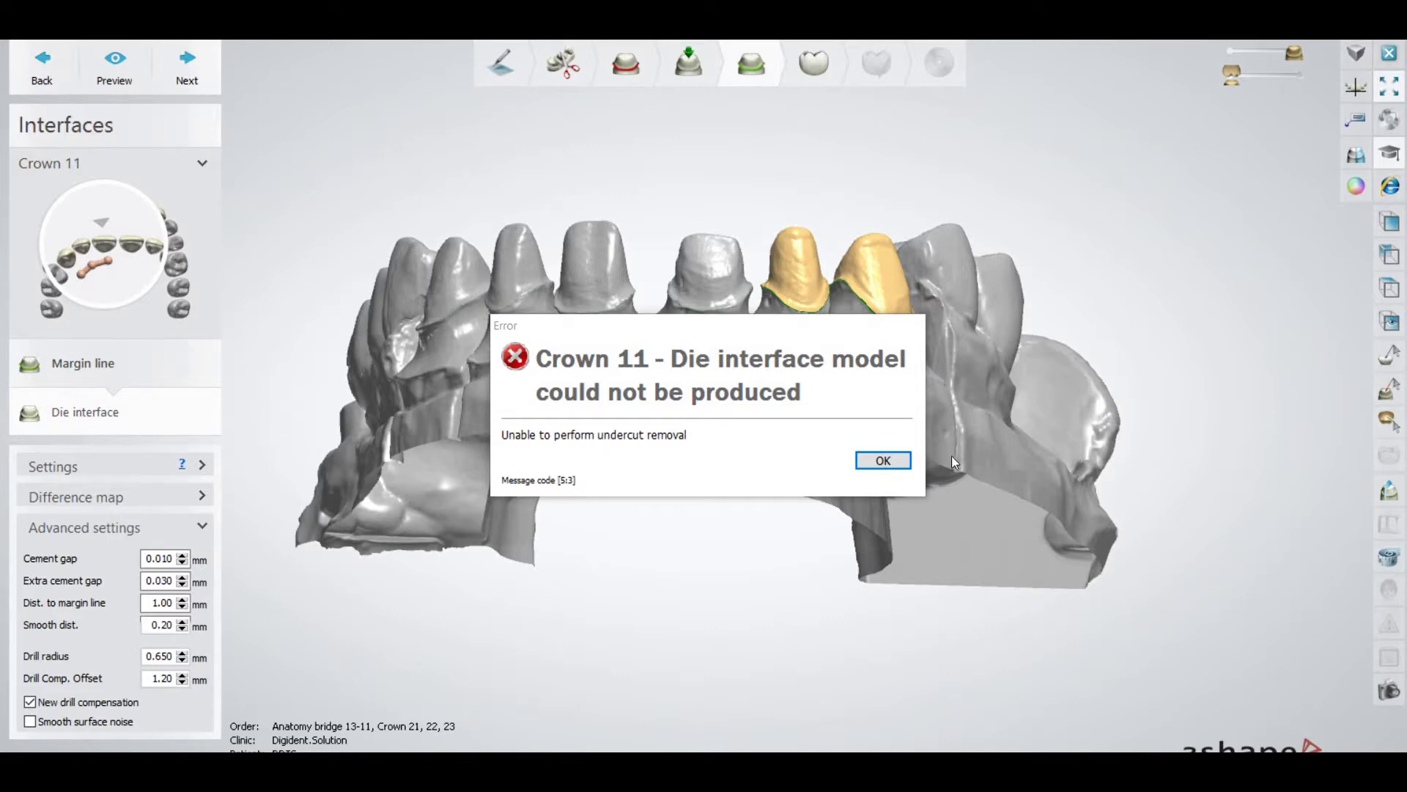
Dismiss the 'Die interface model could not be produced' error for Crown 11.
click(889, 461)
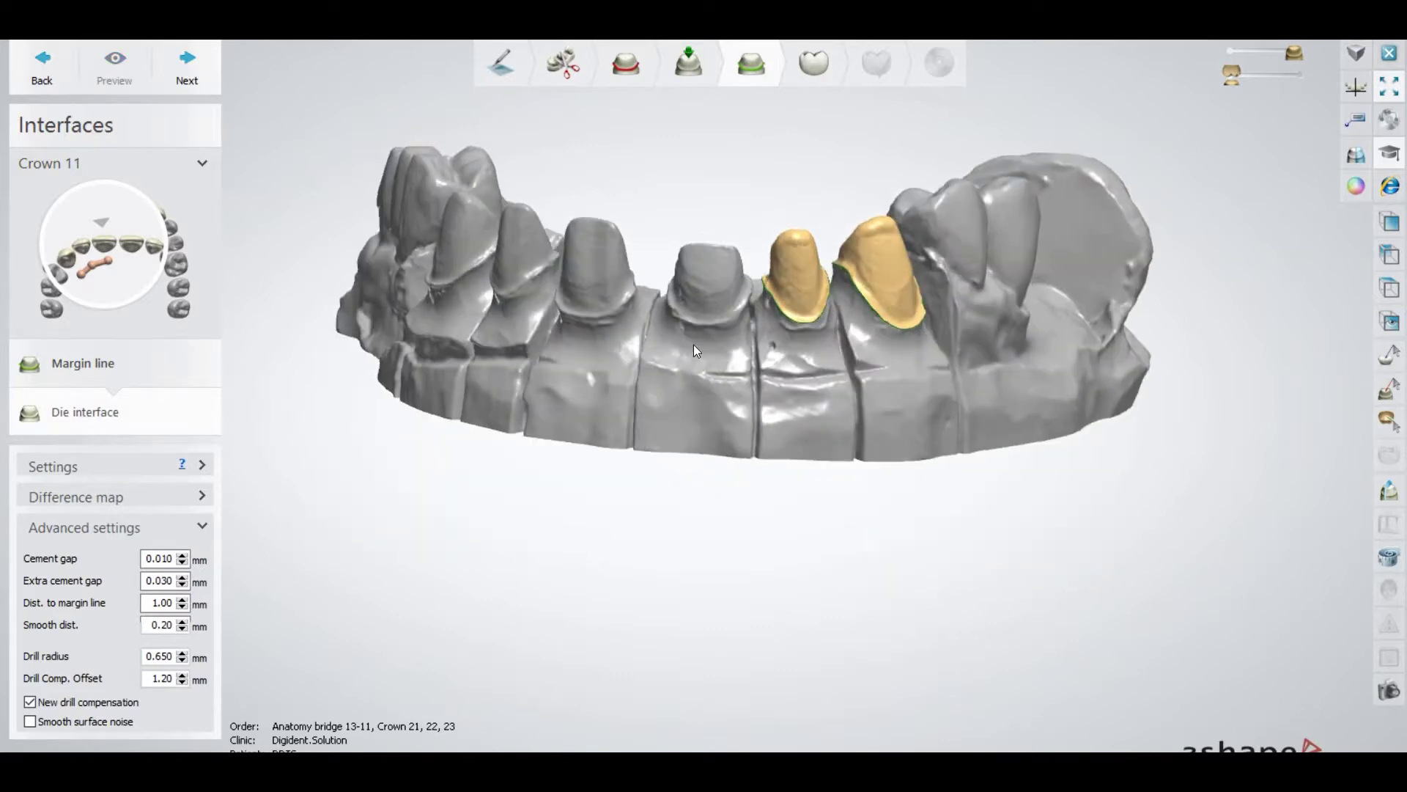
scroll(698, 347, up, 5)
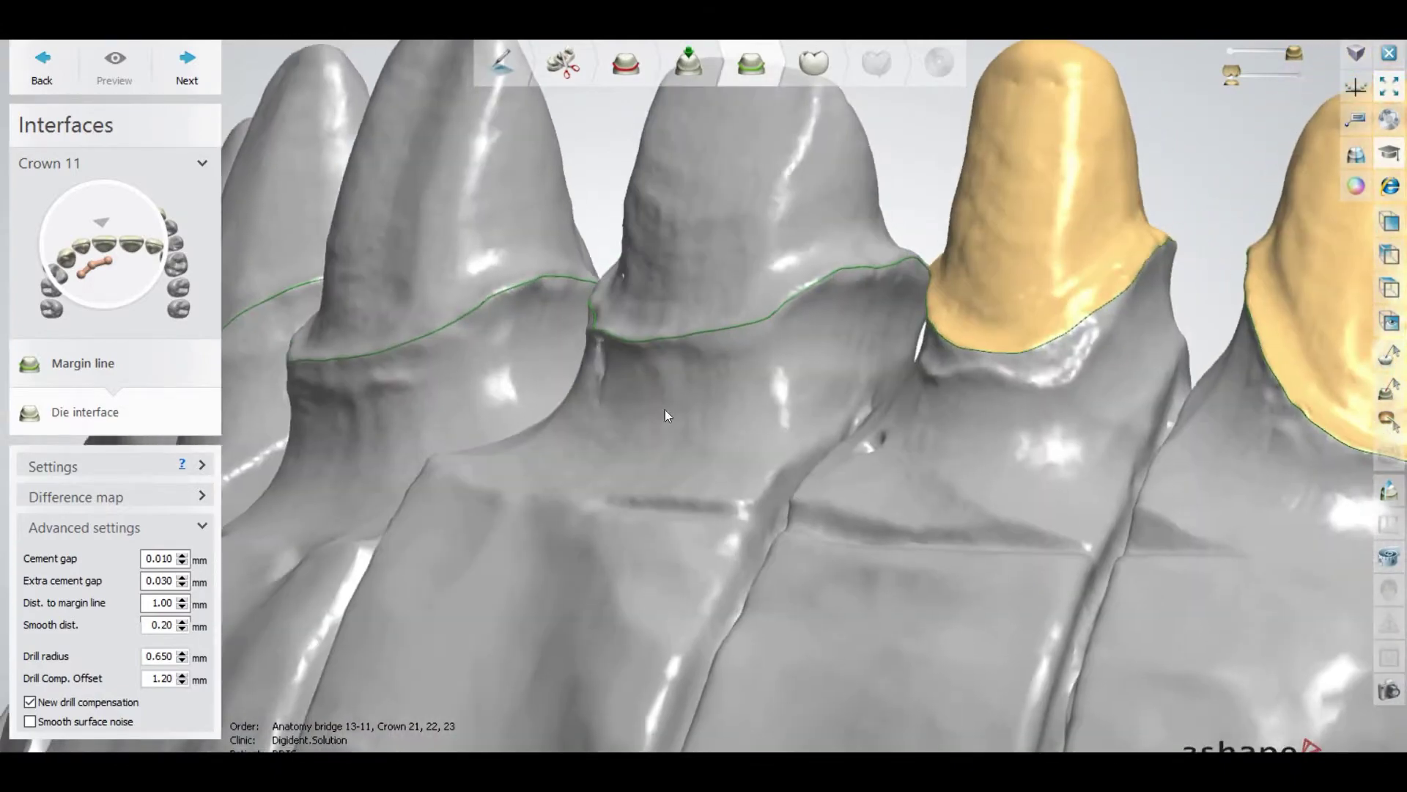
mouse_move(623, 394)
right_down()
mouse_move(931, 466)
mouse_move(738, 395)
right_up()
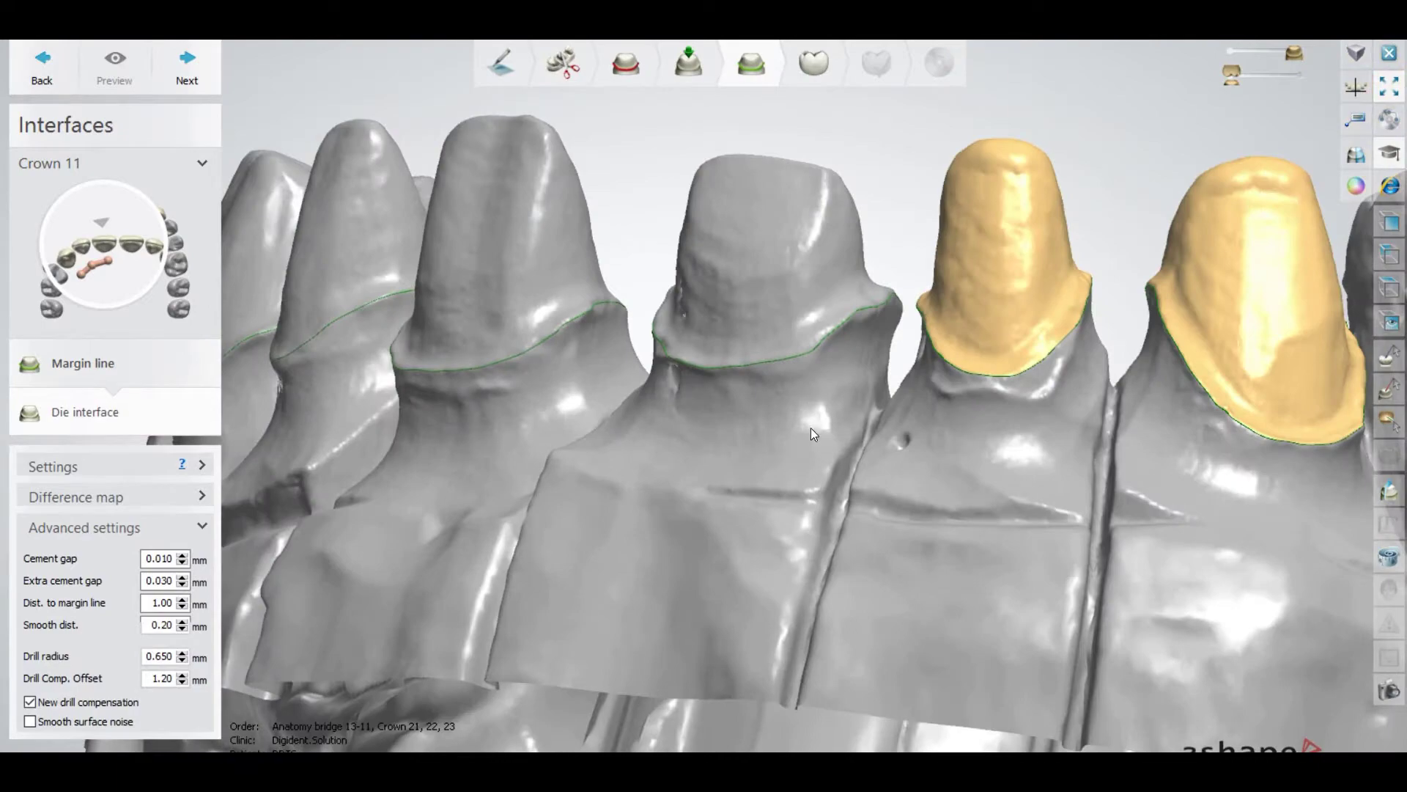
right_drag(810, 428, 740, 429)
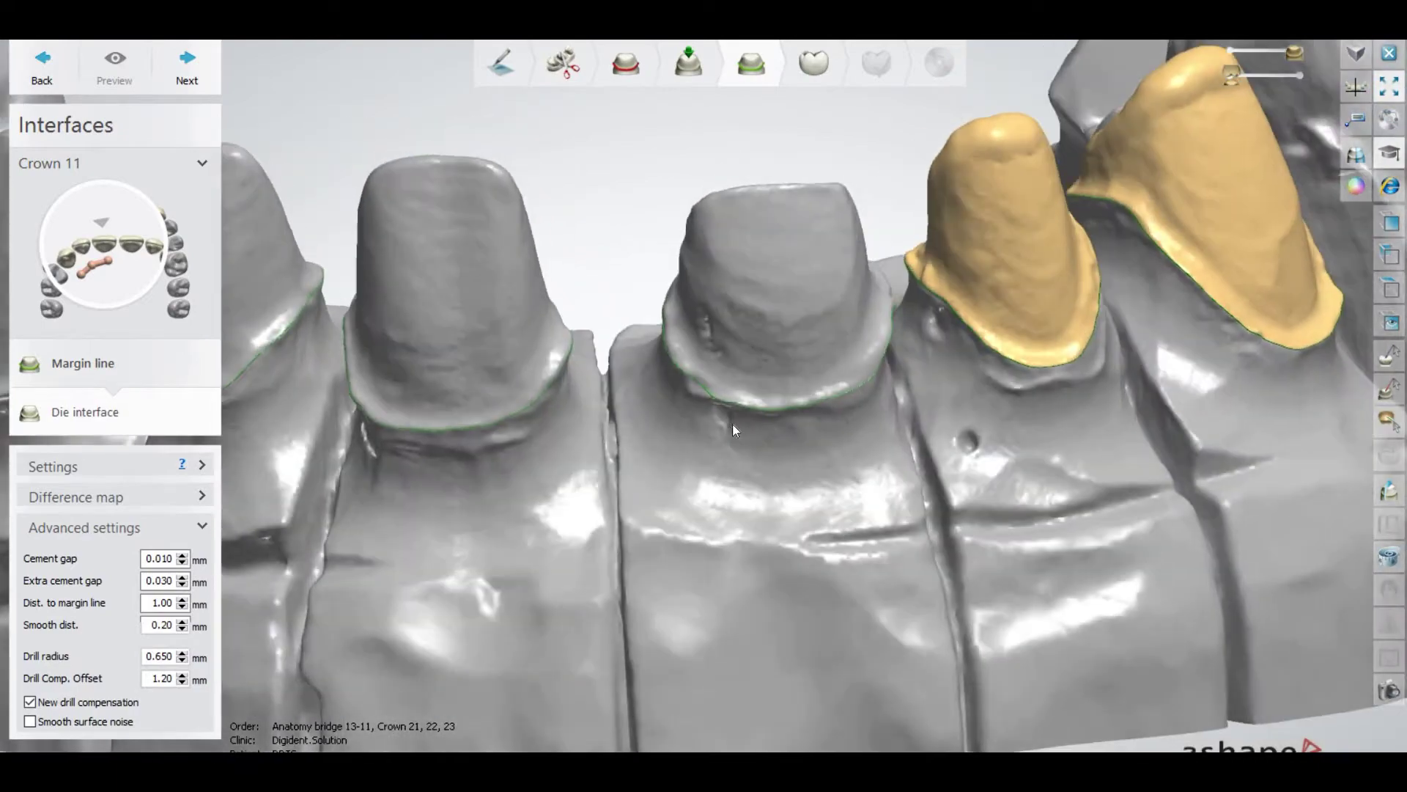
scroll(749, 404, up, 3)
scroll(778, 400, up, 3)
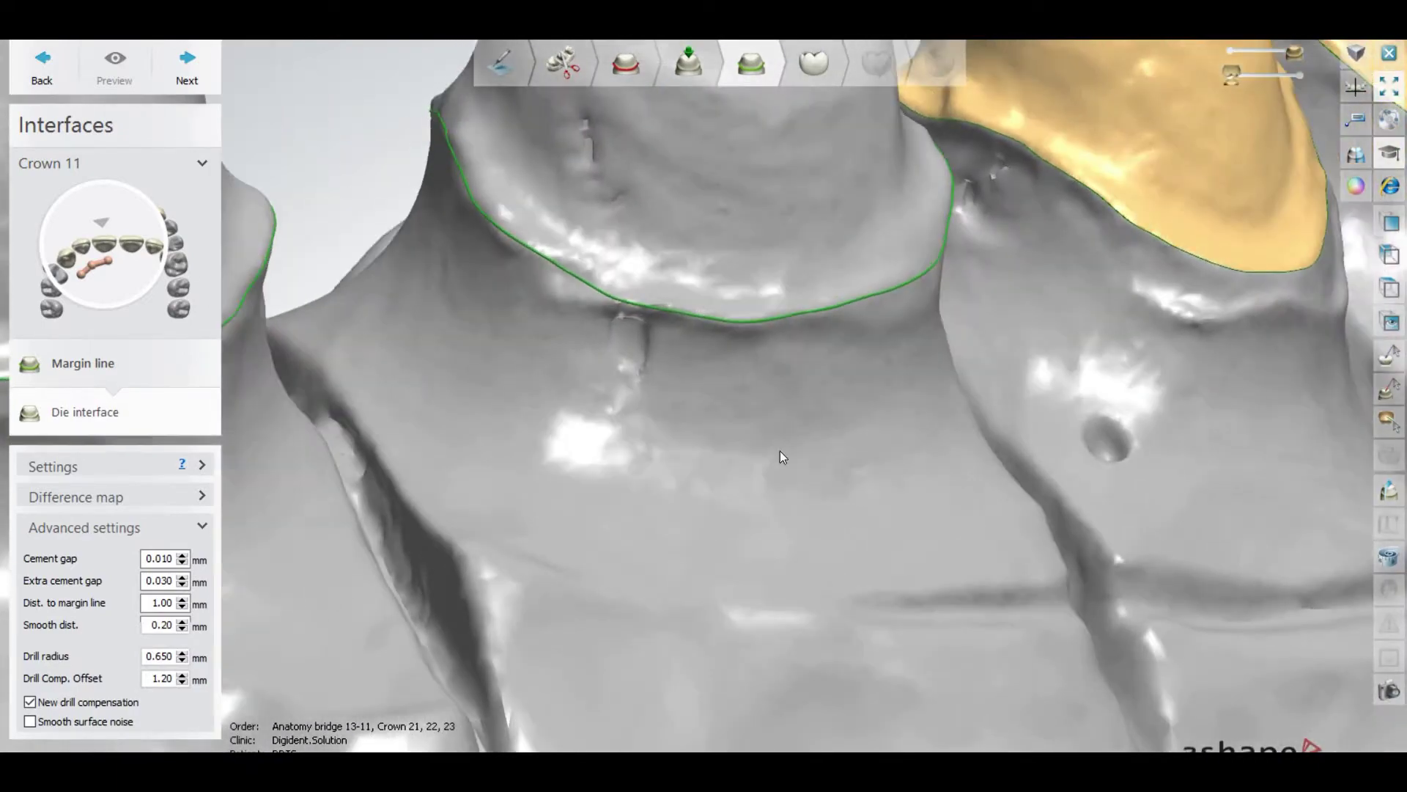
mouse_move(780, 451)
right_down()
mouse_move(790, 459)
mouse_move(762, 404)
mouse_move(717, 483)
mouse_move(795, 432)
mouse_move(889, 466)
mouse_move(848, 433)
mouse_move(740, 430)
mouse_move(733, 450)
mouse_move(731, 428)
right_up()
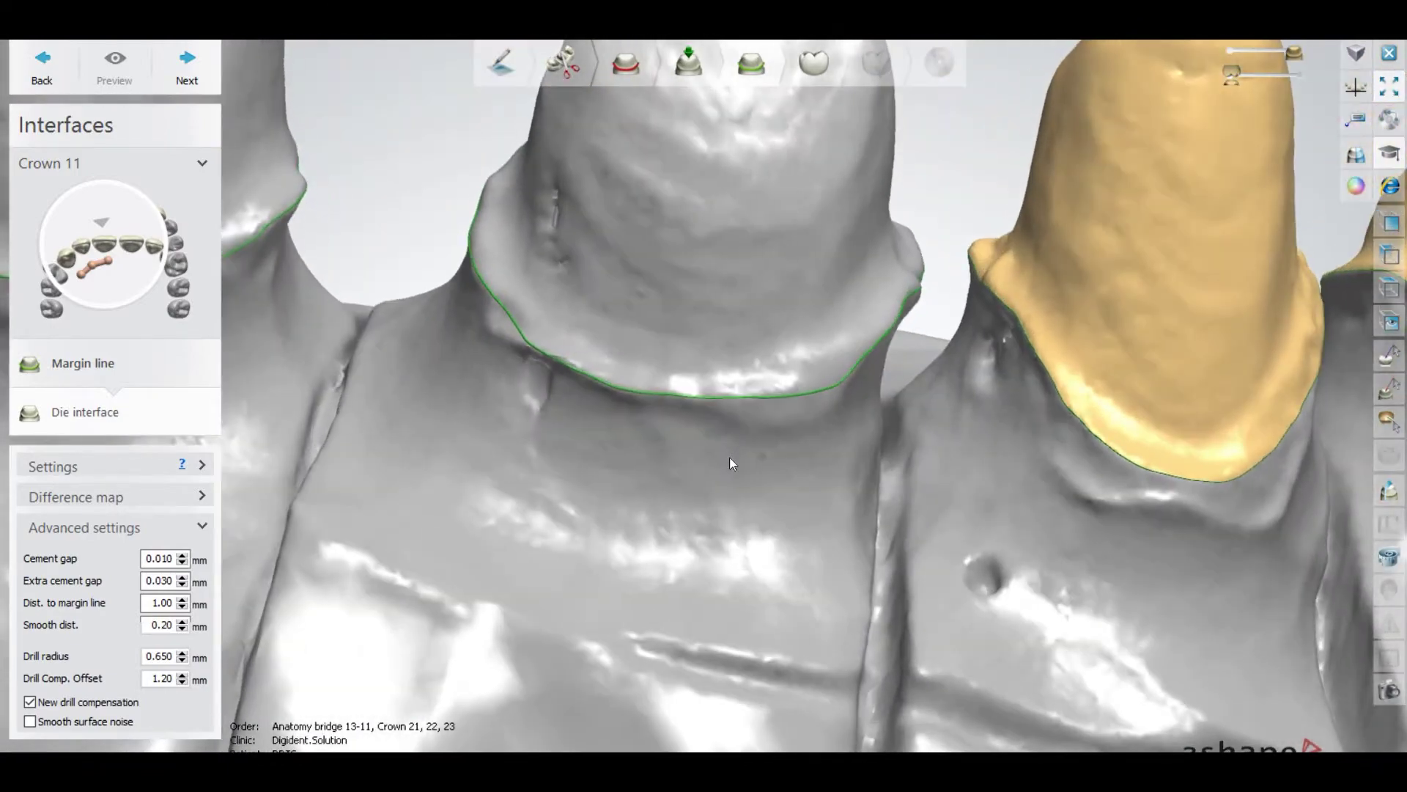
mouse_move(783, 524)
right_down()
mouse_move(679, 462)
mouse_move(626, 329)
mouse_move(740, 344)
mouse_move(697, 368)
mouse_move(610, 115)
mouse_move(656, 128)
mouse_move(643, 279)
mouse_move(663, 364)
mouse_move(786, 382)
mouse_move(742, 370)
mouse_move(790, 296)
right_up()
scroll(803, 272, up, 3)
scroll(868, 191, up, 2)
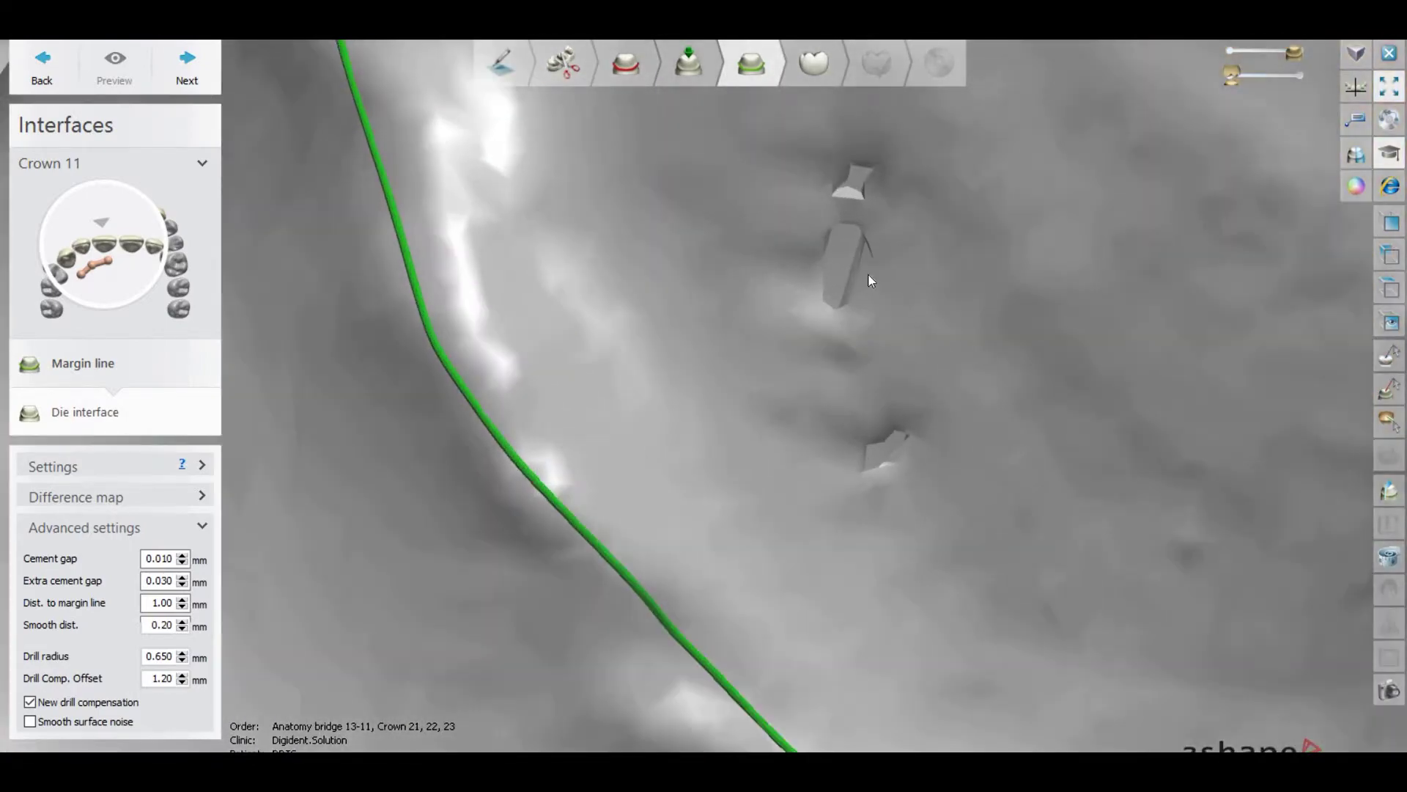
scroll(798, 249, down, 4)
mouse_move(764, 242)
right_down()
mouse_move(692, 247)
mouse_move(704, 360)
right_up()
scroll(704, 361, down, 4)
right_drag(685, 407, 644, 370)
scroll(700, 340, up, 4)
scroll(700, 340, down, 3)
mouse_move(835, 396)
right_down()
mouse_move(697, 339)
mouse_move(714, 298)
mouse_move(726, 310)
mouse_move(715, 325)
mouse_move(699, 298)
mouse_move(697, 329)
mouse_move(736, 329)
mouse_move(719, 337)
mouse_move(690, 318)
mouse_move(697, 304)
right_up()
scroll(763, 355, down, 3)
scroll(731, 322, down, 2)
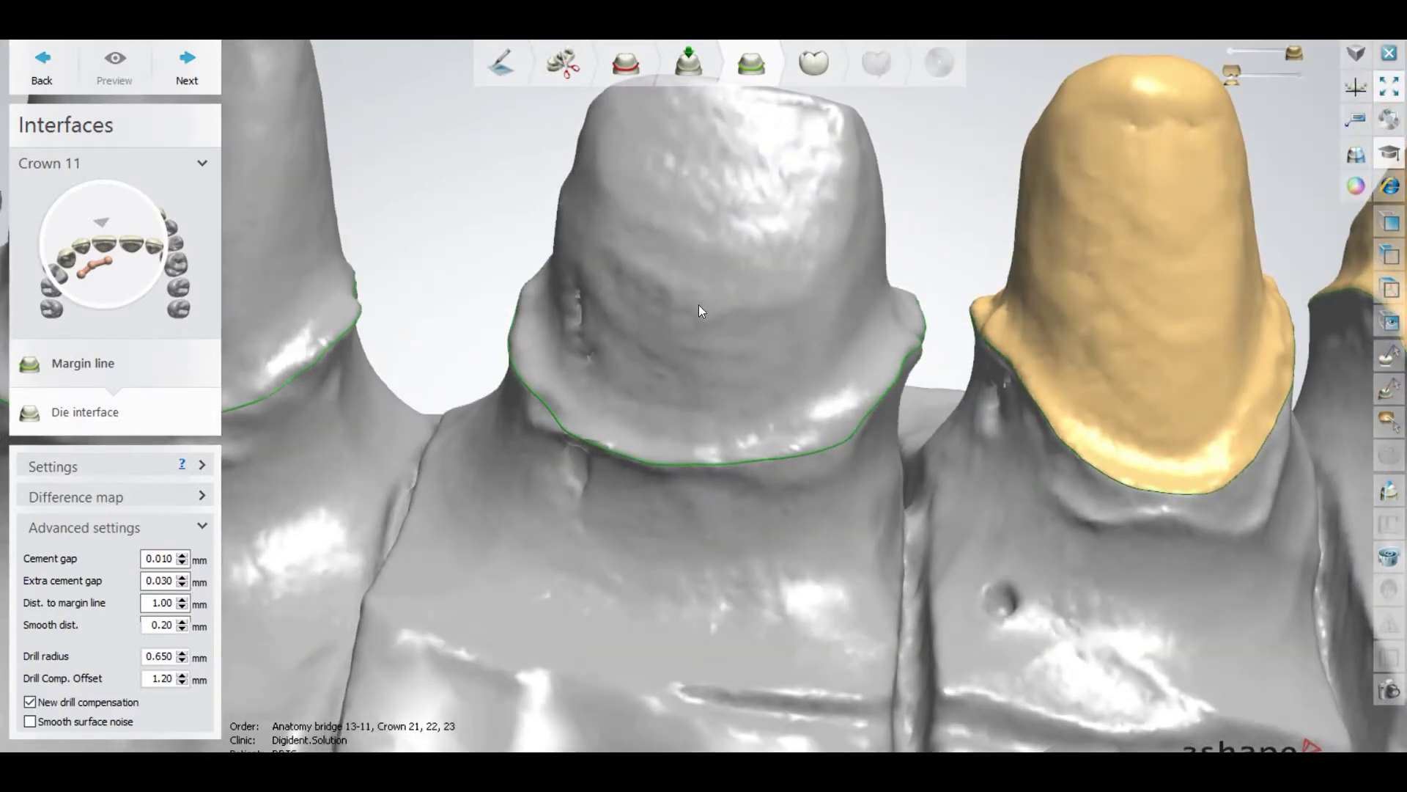
right_drag(702, 304, 708, 293)
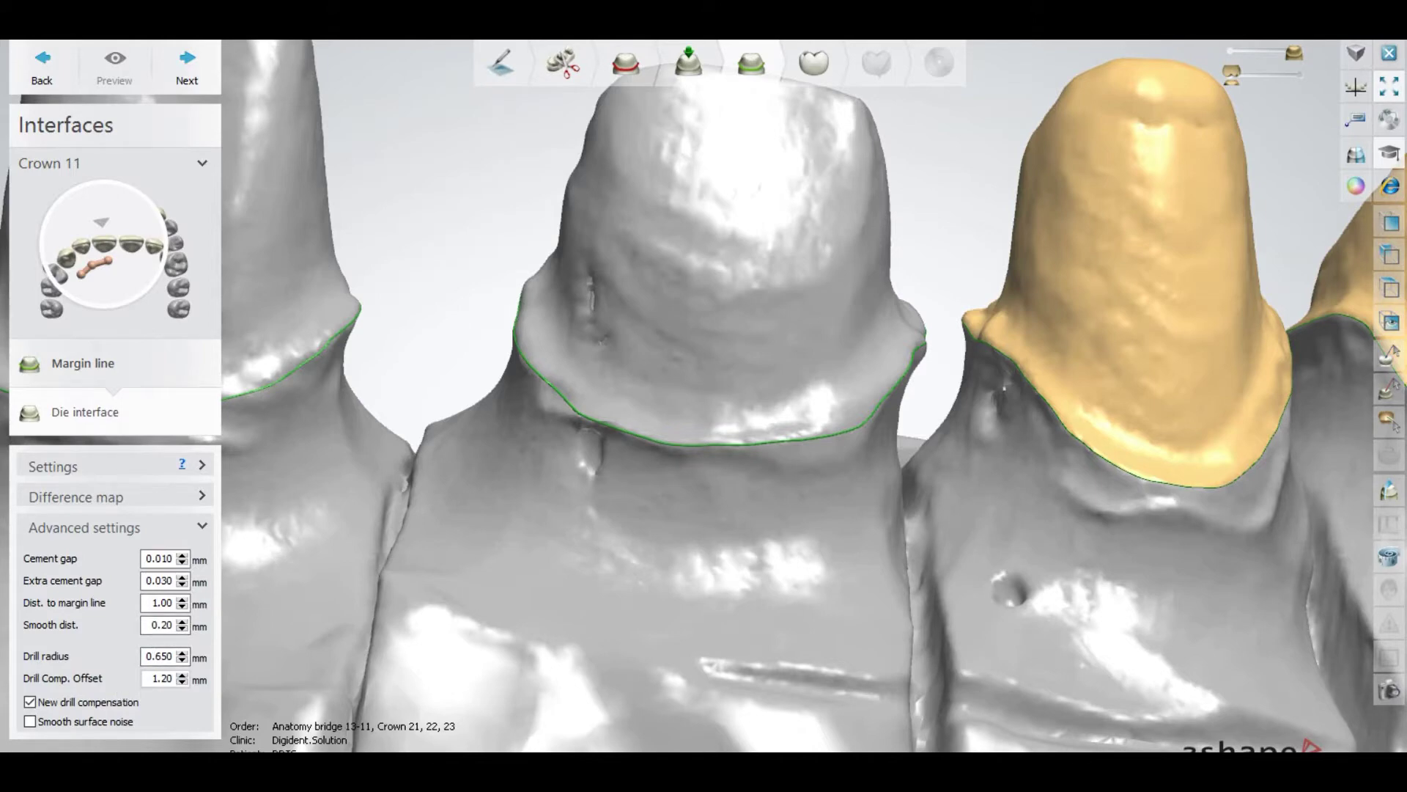
right_drag(363, 527, 259, 534)
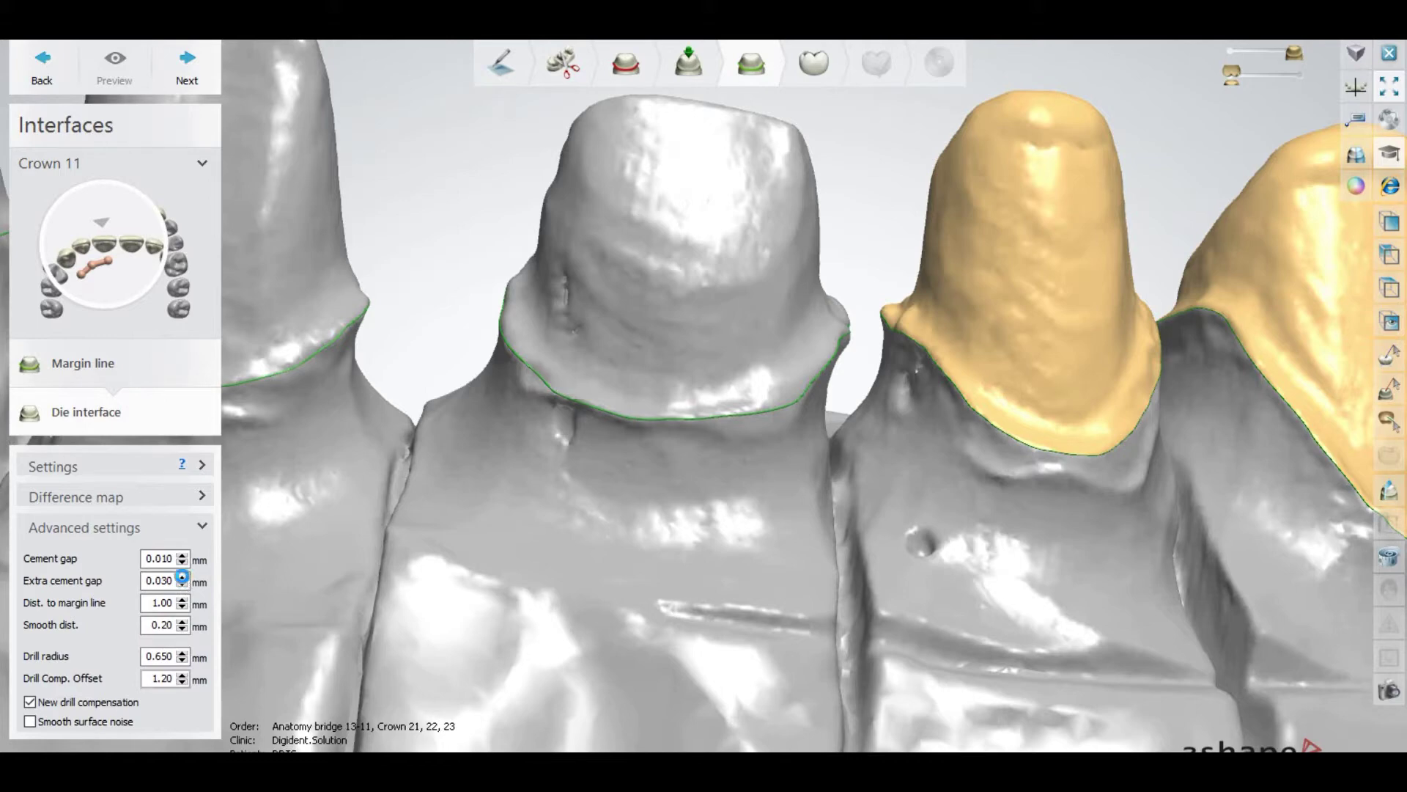
Set Extra cement gap to 0.040 mm, regenerate the Crown 11 die interface preview, and inspect it.
click(183, 578)
scroll(609, 335, down, 2)
click(147, 90)
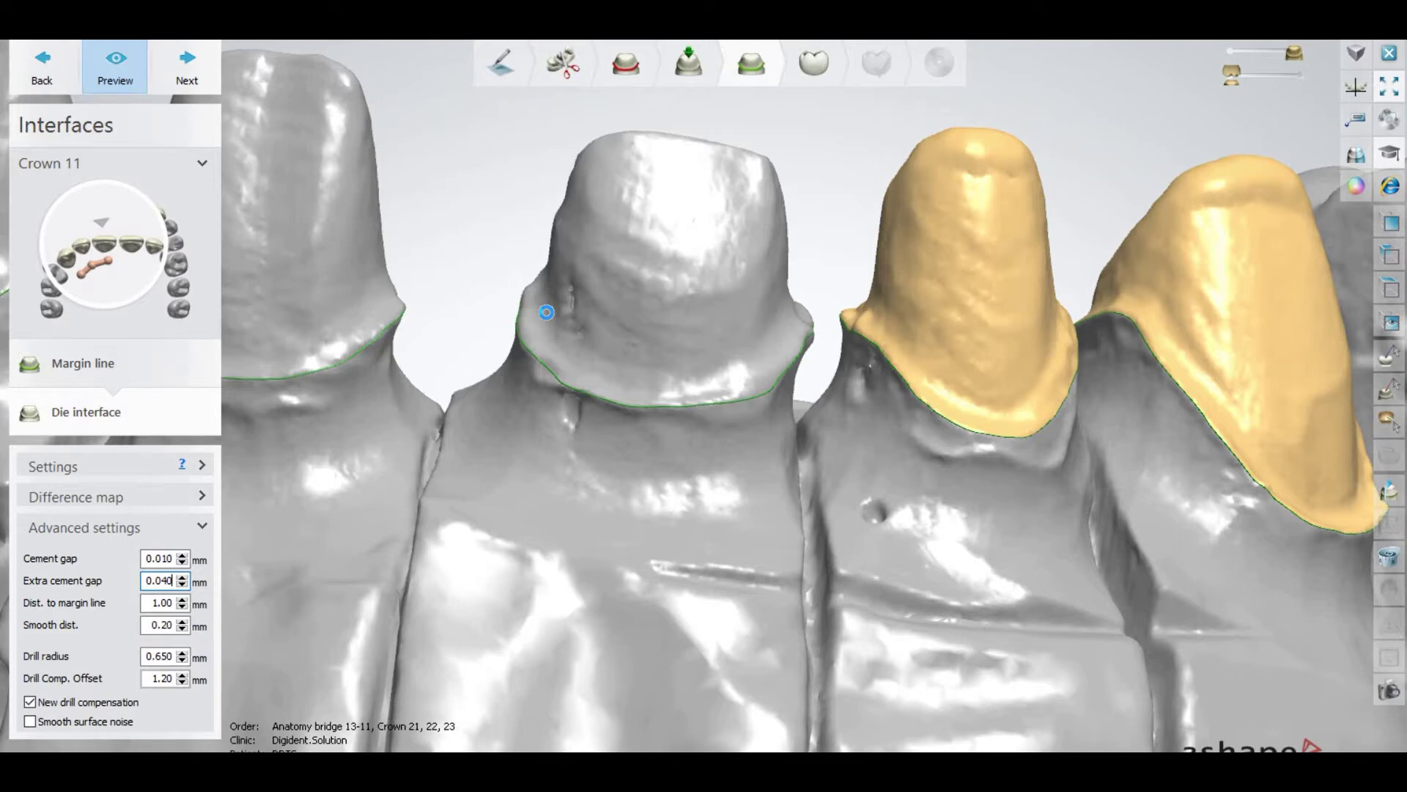
mouse_move(546, 315)
right_down()
mouse_move(489, 402)
mouse_move(533, 397)
mouse_move(699, 469)
mouse_move(734, 434)
mouse_move(599, 389)
mouse_move(524, 401)
mouse_move(506, 434)
mouse_move(508, 419)
mouse_move(613, 452)
mouse_move(646, 518)
mouse_move(584, 498)
mouse_move(530, 410)
mouse_move(532, 448)
mouse_move(544, 405)
mouse_move(535, 489)
mouse_move(535, 390)
mouse_move(496, 434)
mouse_move(491, 470)
mouse_move(505, 439)
mouse_move(605, 407)
mouse_move(687, 497)
mouse_move(570, 430)
mouse_move(527, 445)
mouse_move(501, 489)
mouse_move(527, 466)
right_up()
scroll(555, 457, up, 3)
scroll(554, 489, up, 3)
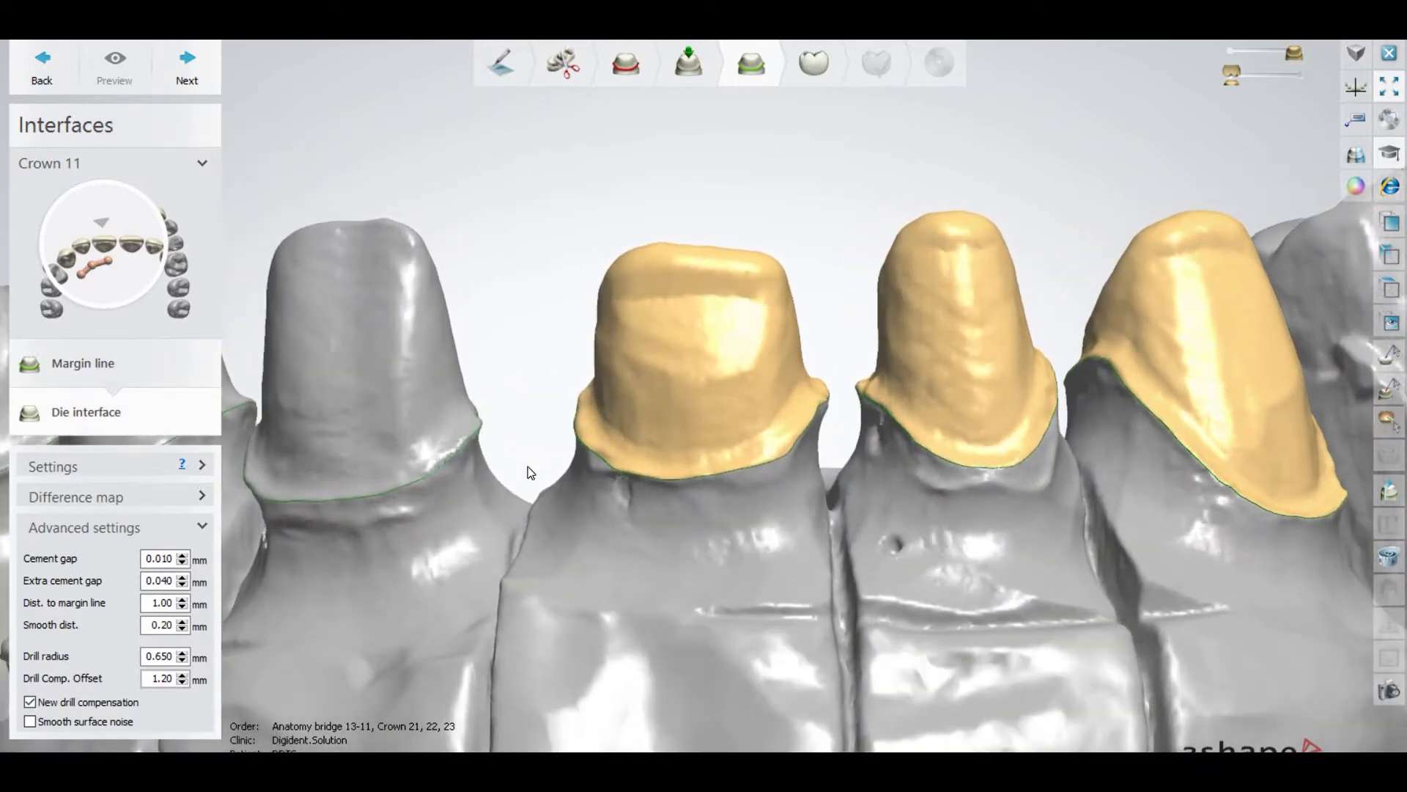
click(203, 471)
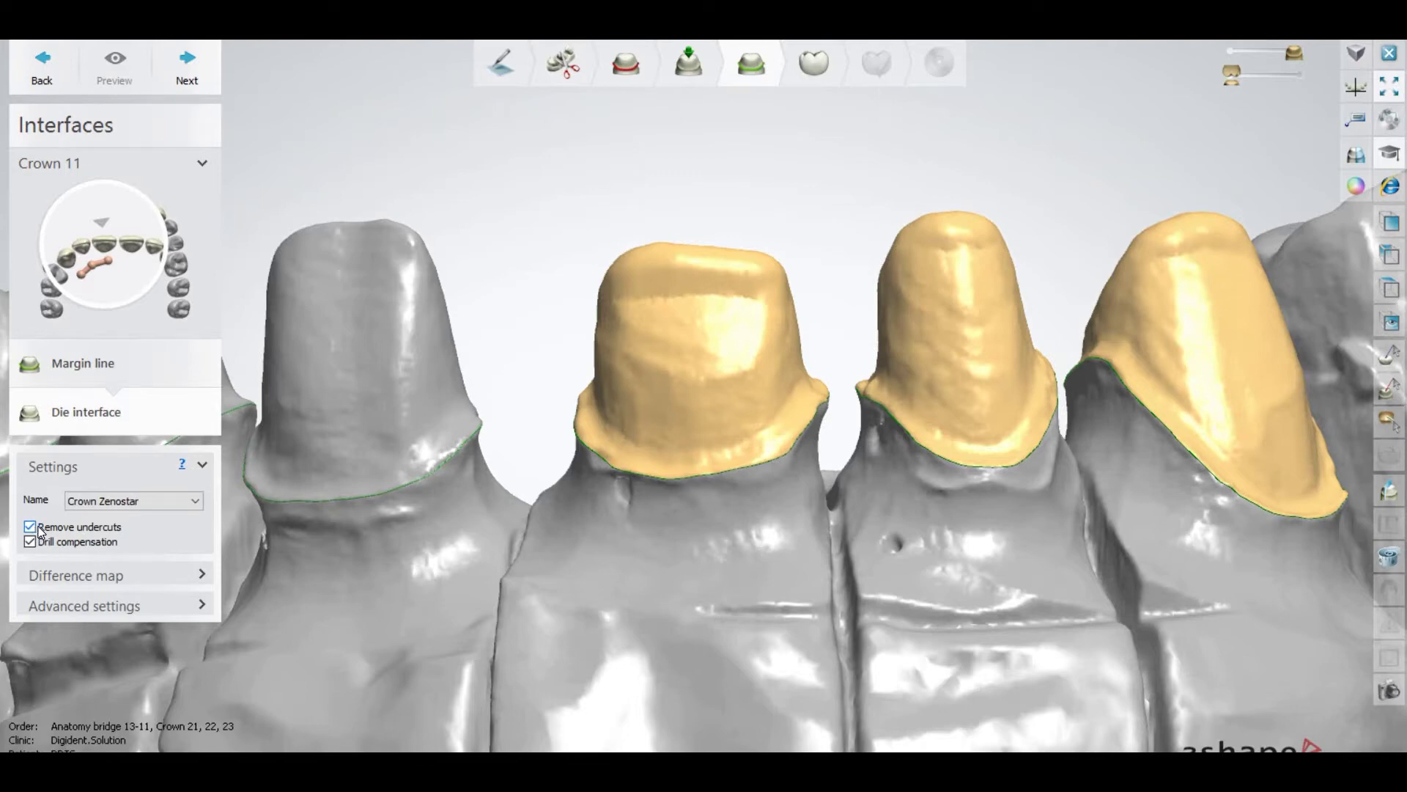
click(210, 470)
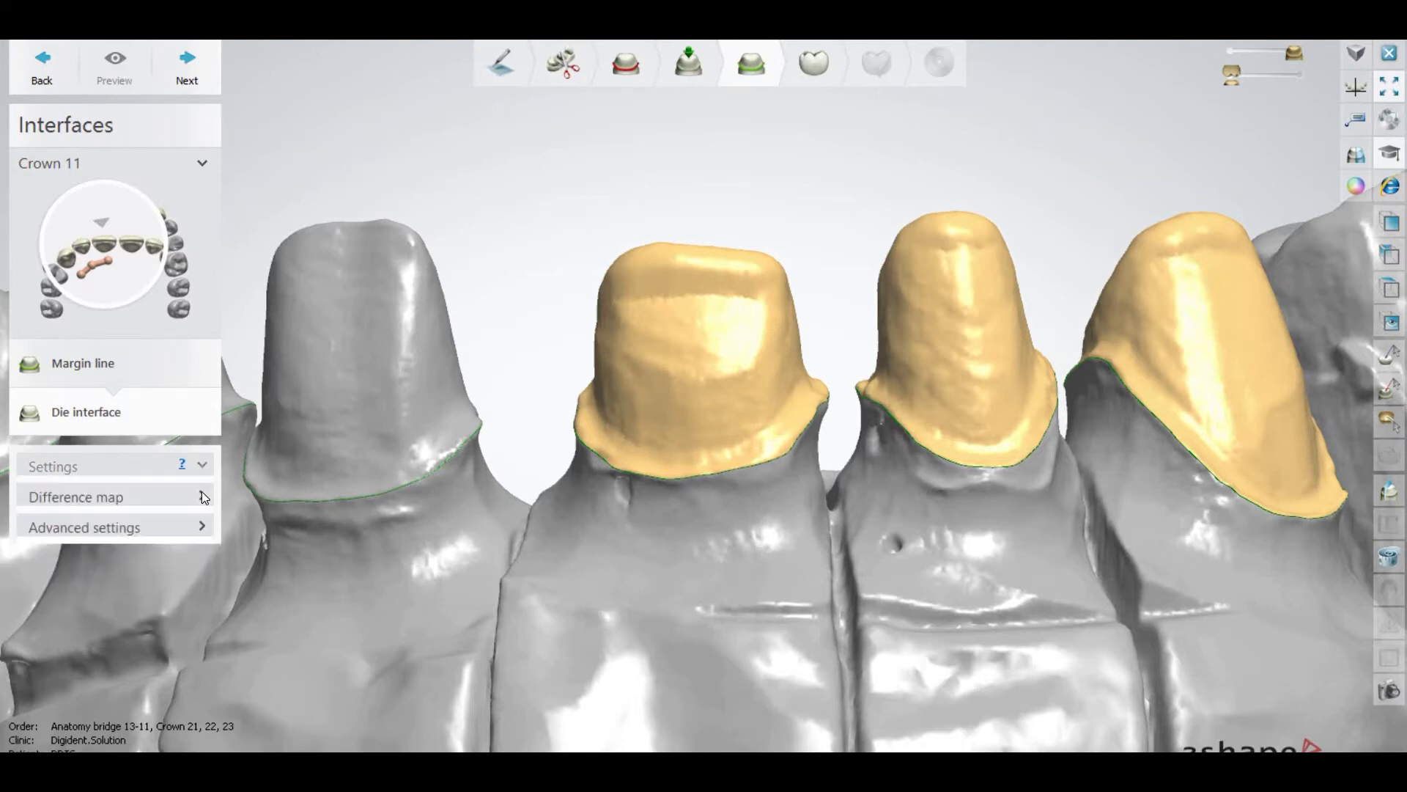
click(190, 532)
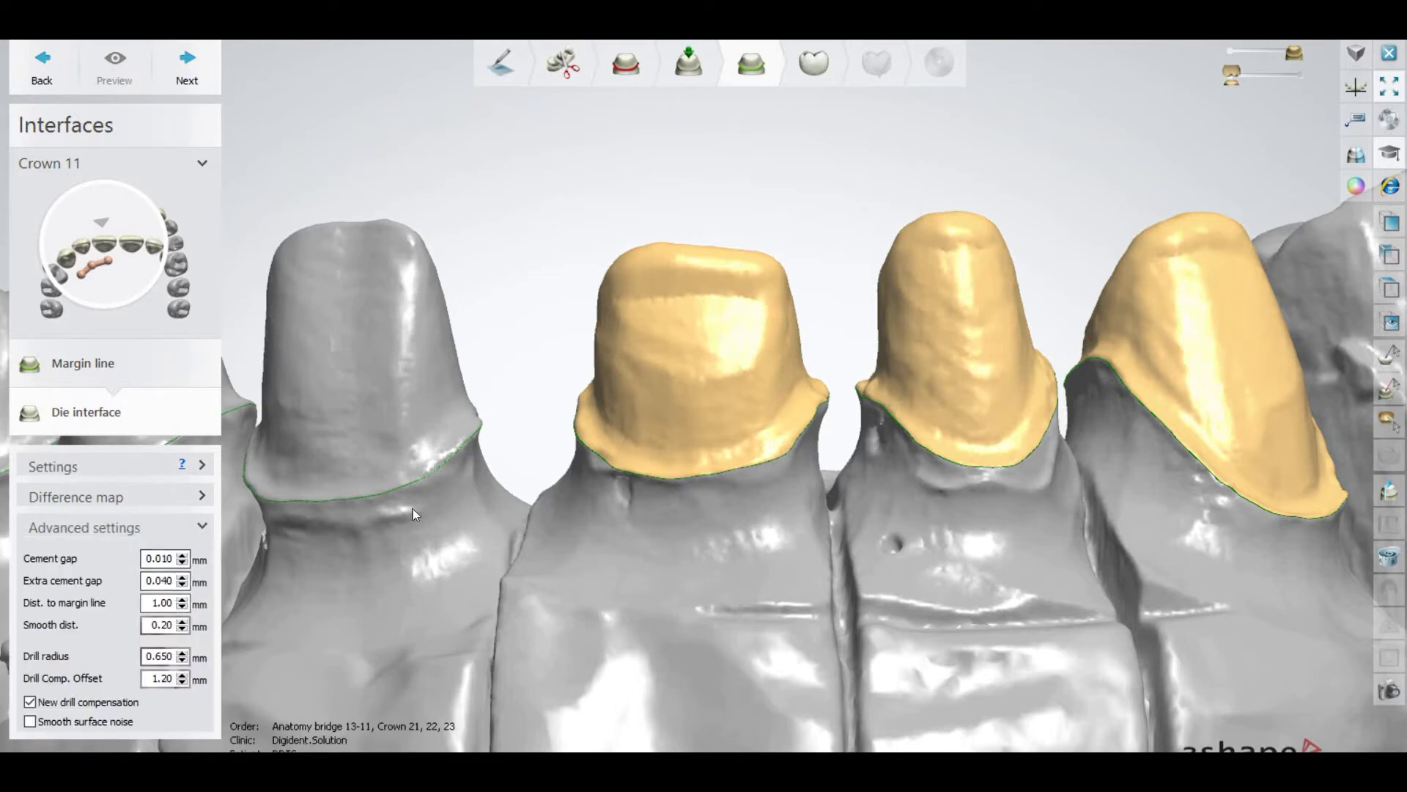
scroll(470, 462, down, 3)
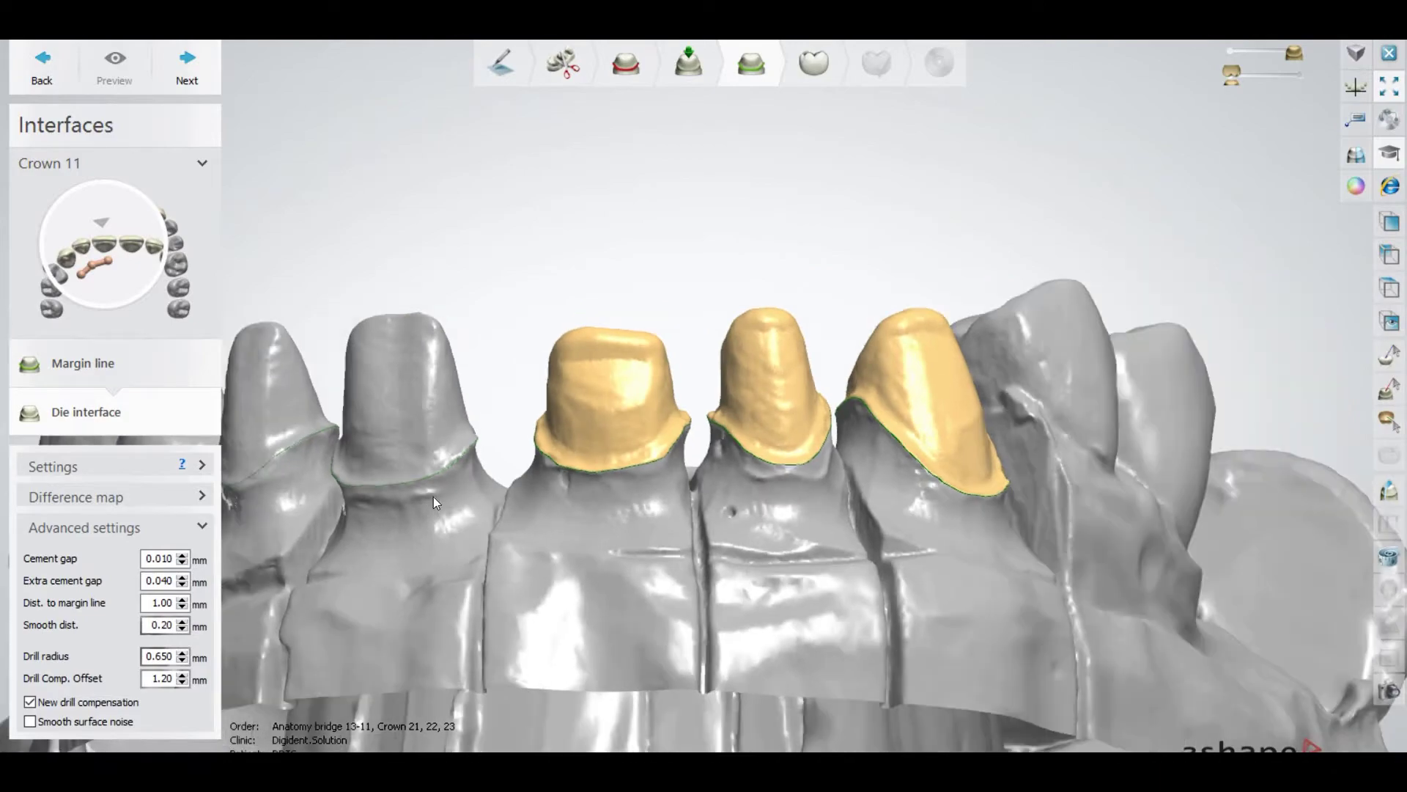
mouse_move(486, 487)
right_down()
mouse_move(553, 482)
mouse_move(563, 463)
mouse_move(536, 496)
mouse_move(545, 470)
mouse_move(542, 497)
mouse_move(560, 463)
mouse_move(544, 478)
mouse_move(557, 491)
mouse_move(533, 475)
mouse_move(551, 455)
mouse_move(547, 489)
mouse_move(548, 454)
mouse_move(707, 399)
mouse_move(690, 445)
mouse_move(493, 429)
right_up()
scroll(493, 429, up, 3)
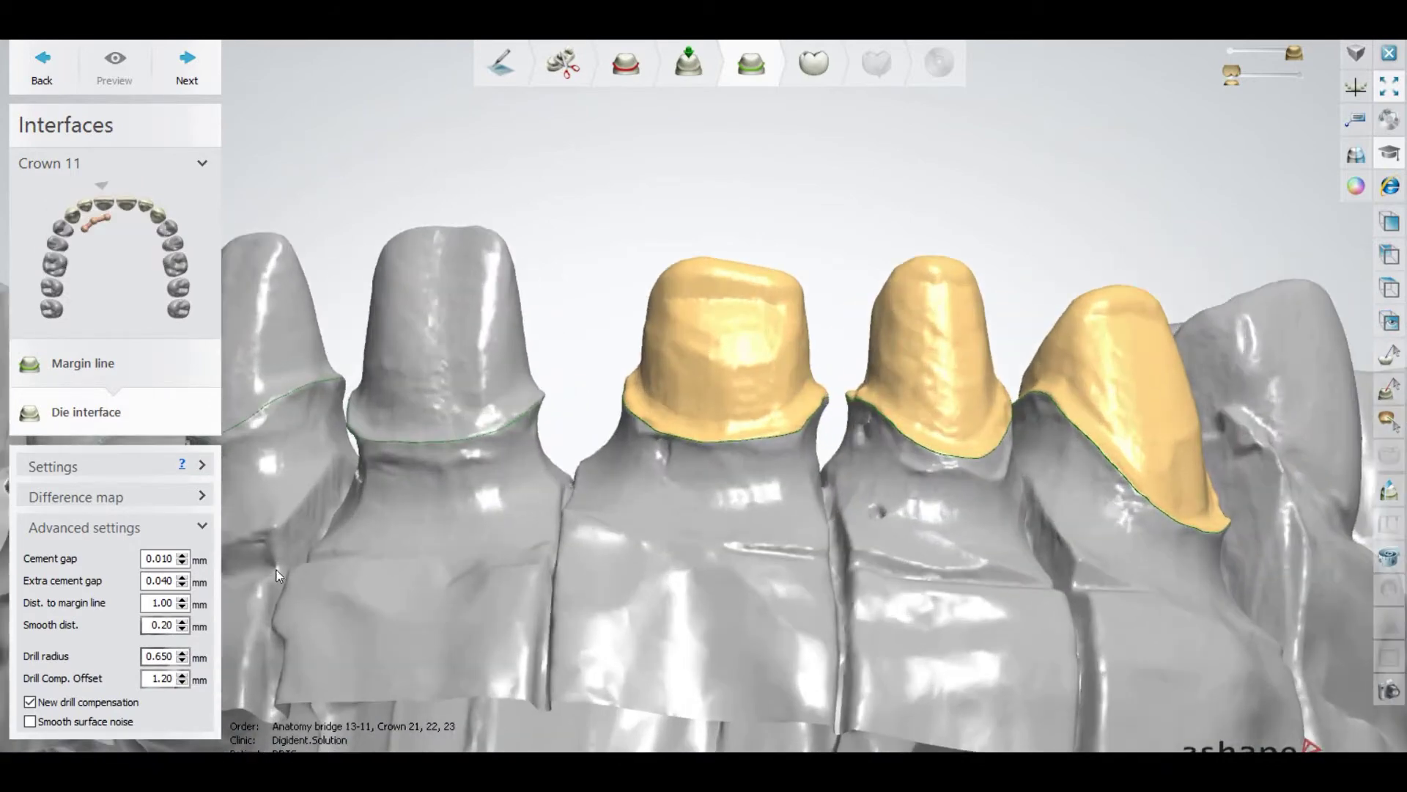
scroll(658, 430, down, 3)
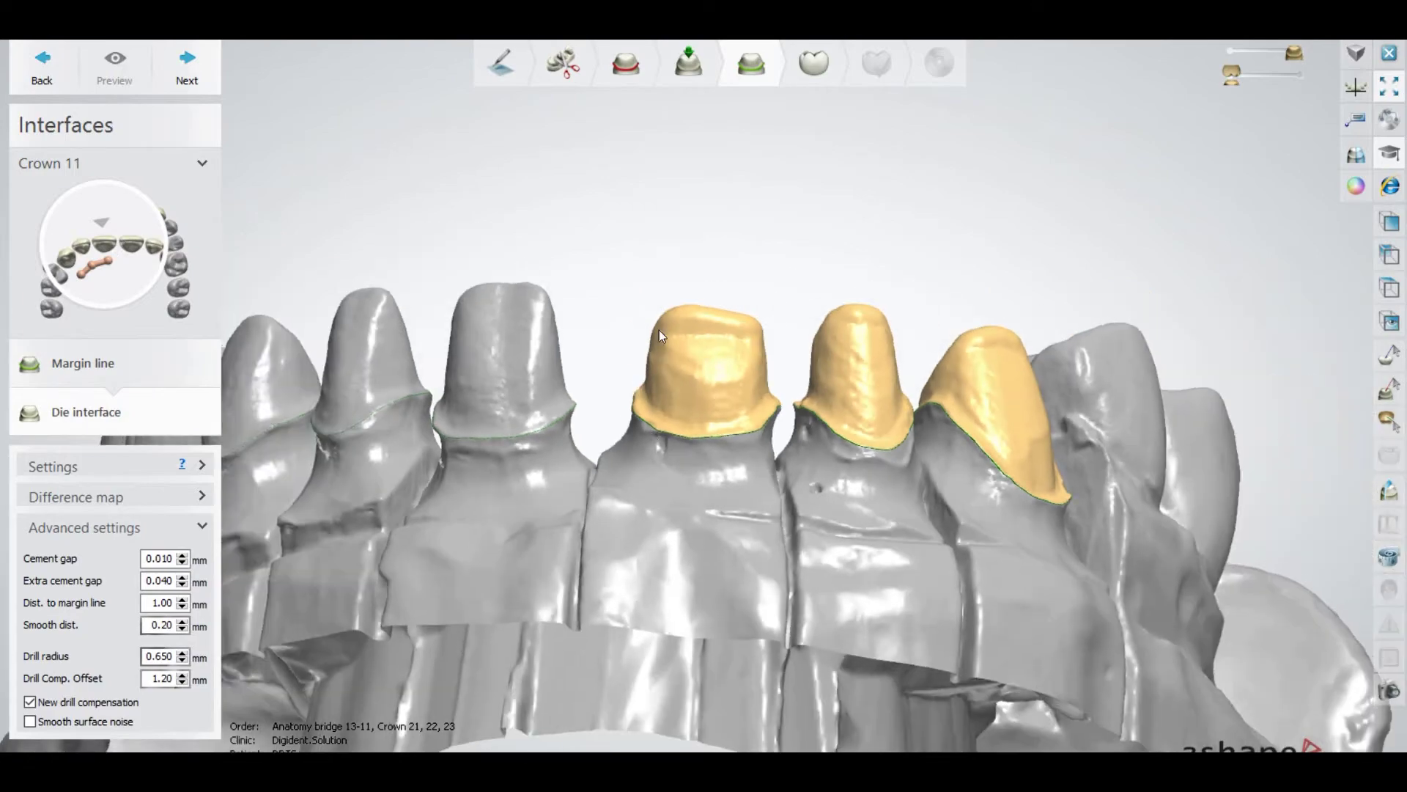
right_drag(658, 330, 640, 377)
scroll(639, 328, up, 3)
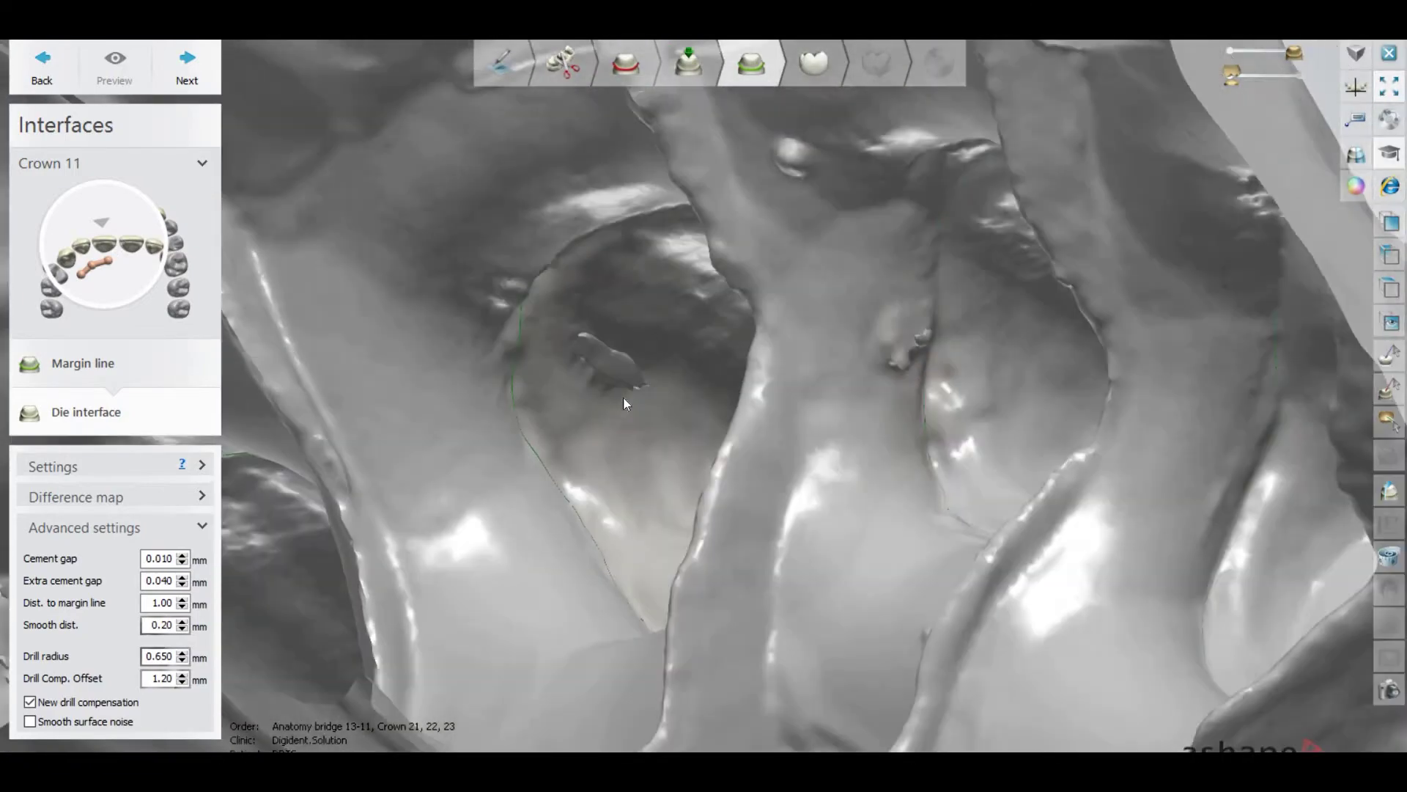
mouse_move(597, 347)
right_down()
mouse_move(611, 384)
mouse_move(601, 348)
right_up()
scroll(601, 349, up, 3)
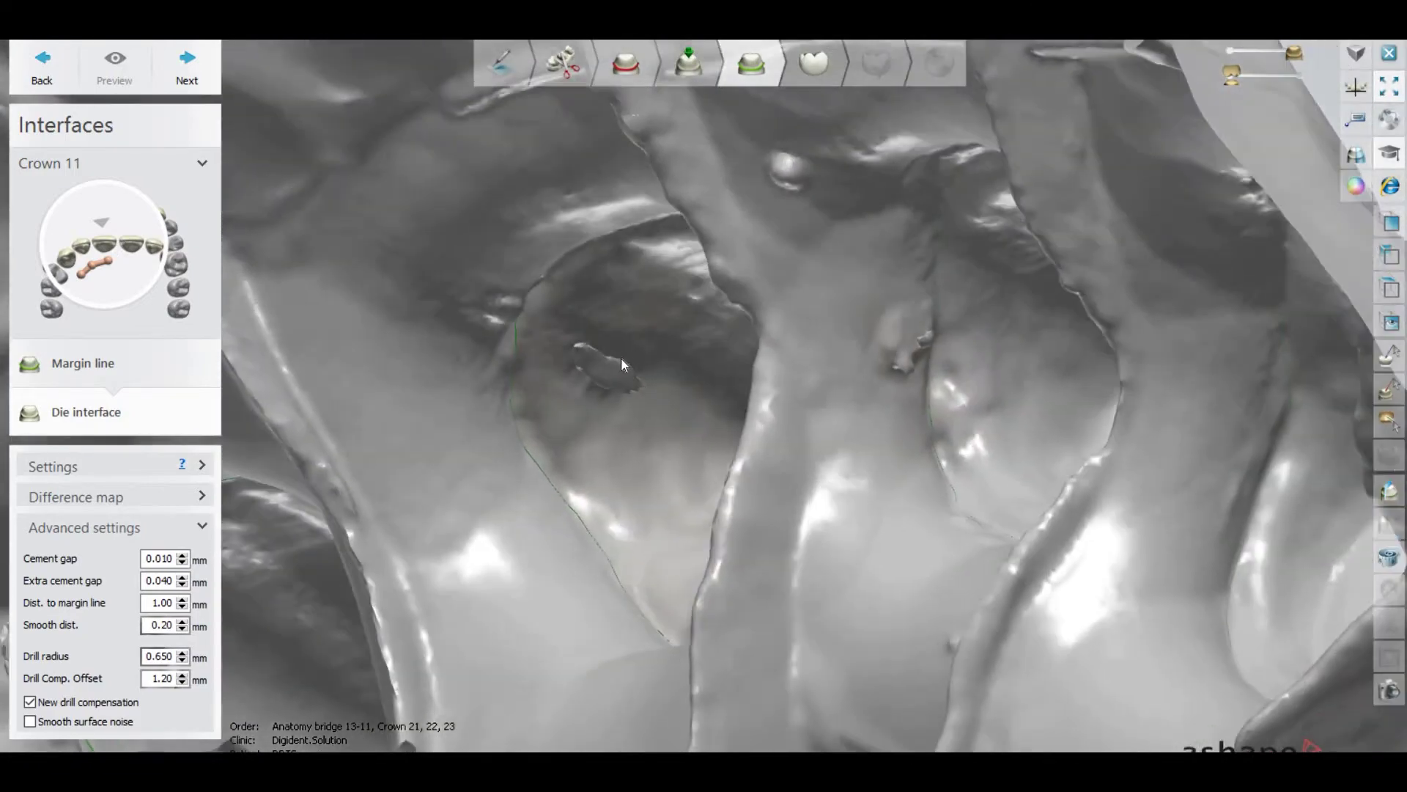
scroll(633, 386, down, 3)
right_drag(655, 503, 641, 561)
scroll(675, 509, up, 3)
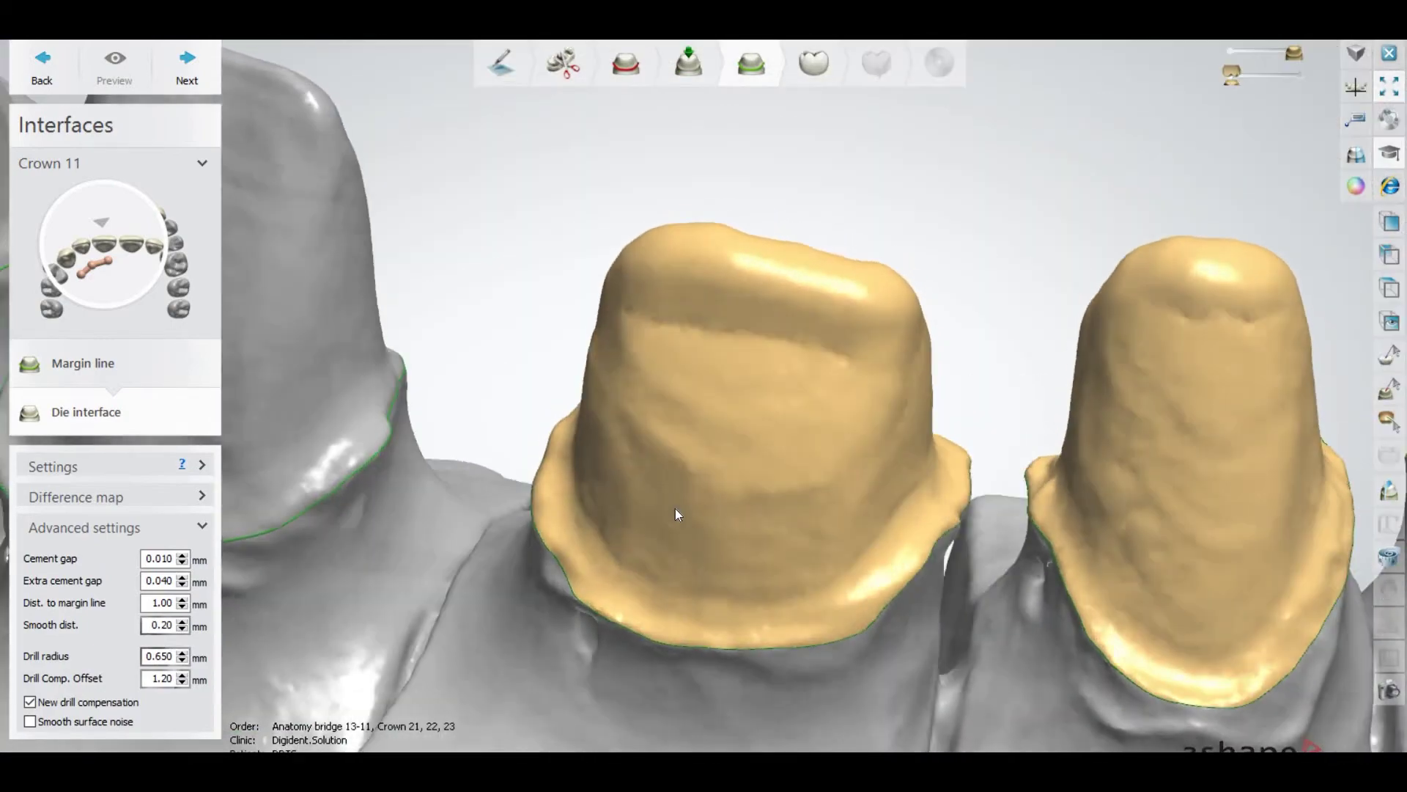
scroll(656, 464, down, 3)
scroll(659, 450, down, 3)
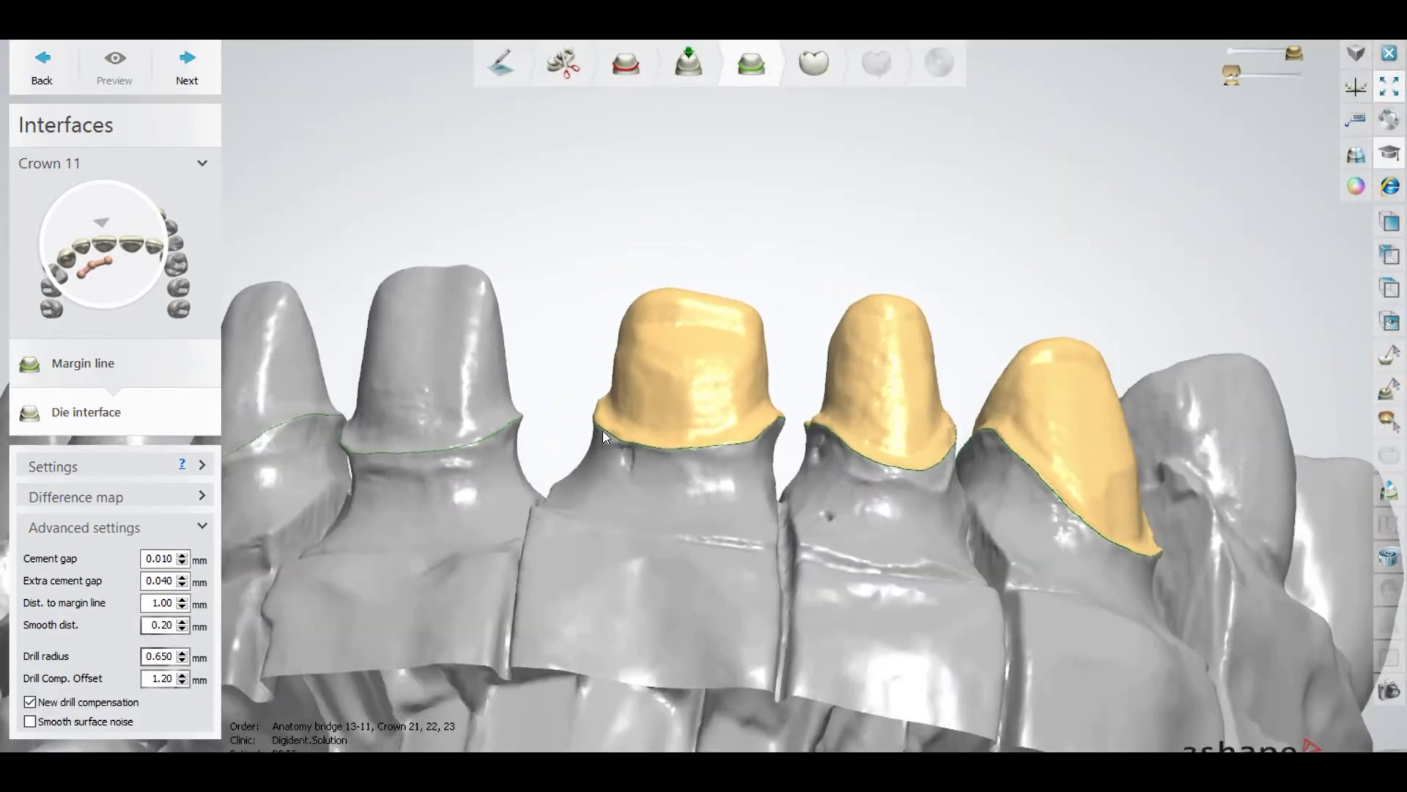
right_drag(603, 431, 610, 452)
scroll(611, 450, up, 2)
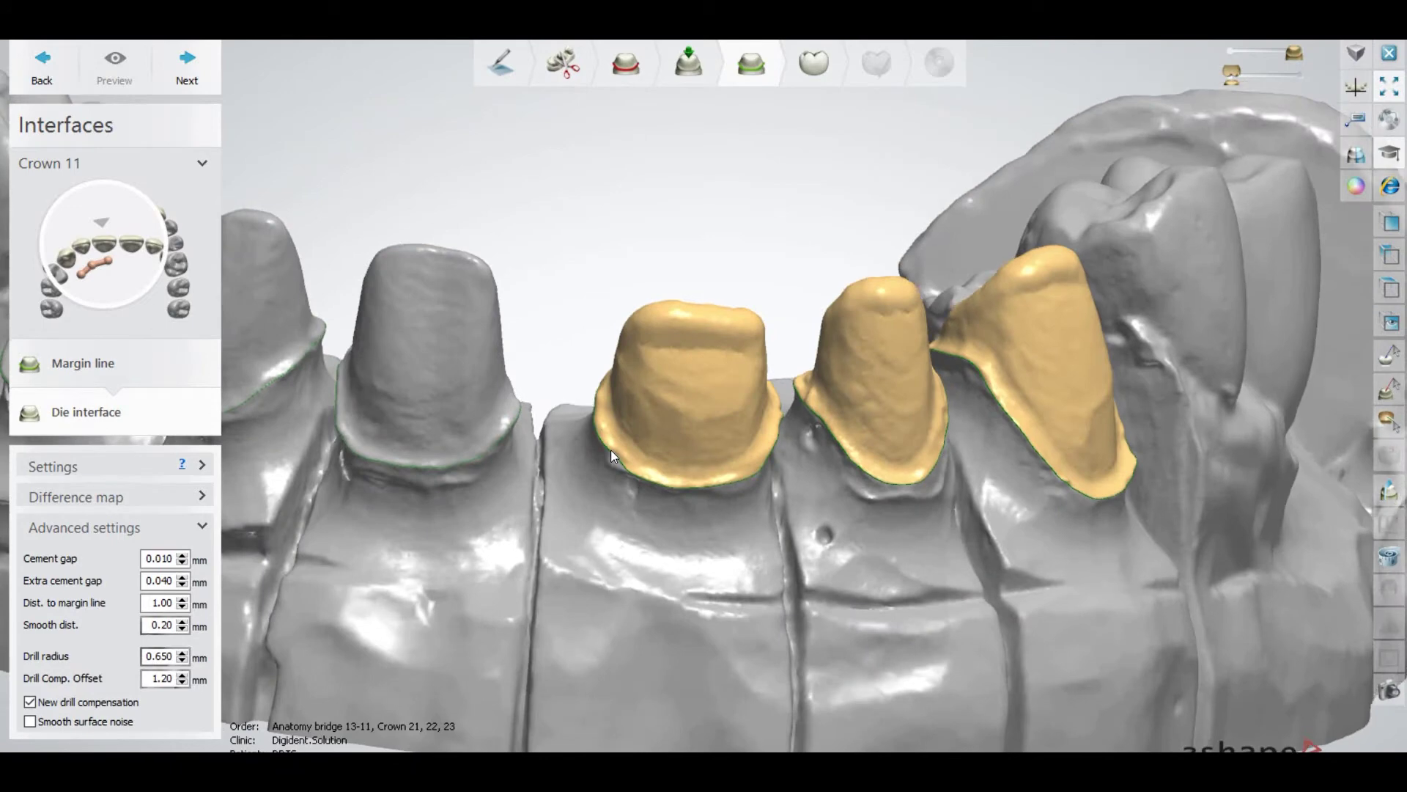
mouse_move(610, 449)
right_down()
mouse_move(599, 420)
mouse_move(589, 435)
right_up()
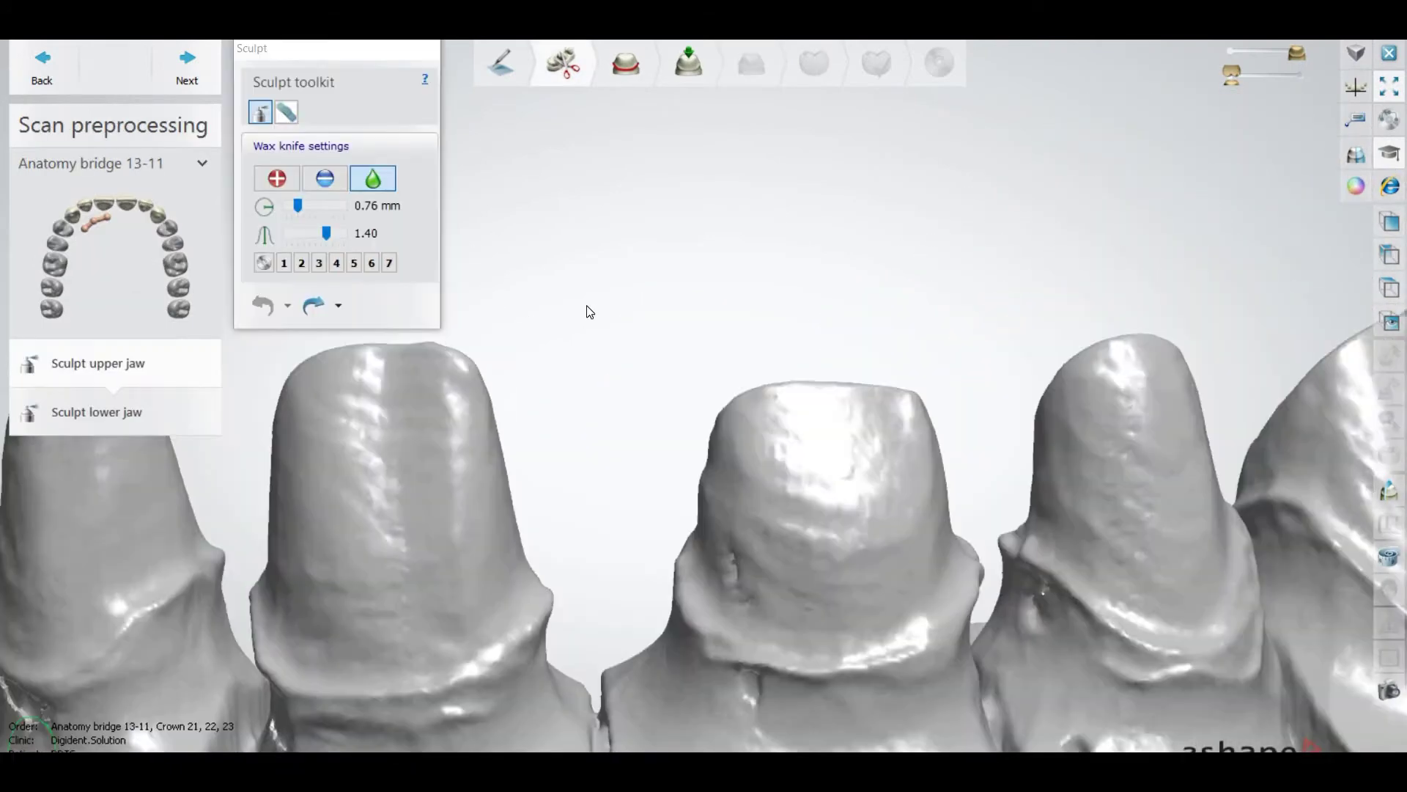
right_drag(540, 238, 564, 164)
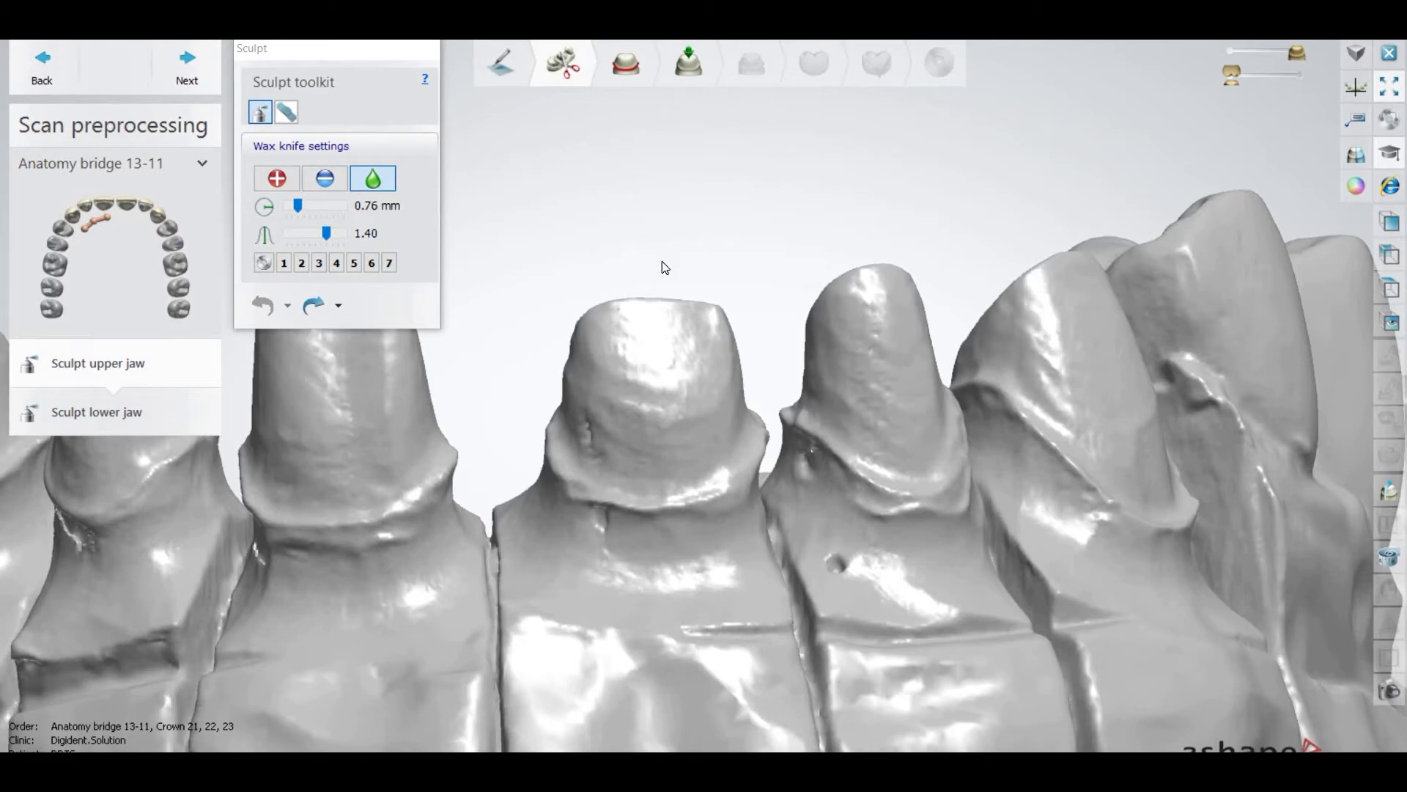
mouse_move(789, 374)
right_down()
mouse_move(769, 377)
mouse_move(785, 305)
mouse_move(826, 292)
mouse_move(795, 257)
mouse_move(726, 289)
mouse_move(688, 264)
mouse_move(734, 310)
mouse_move(766, 310)
mouse_move(772, 193)
mouse_move(803, 336)
mouse_move(790, 482)
mouse_move(759, 458)
right_up()
scroll(759, 459, up, 3)
scroll(704, 398, up, 3)
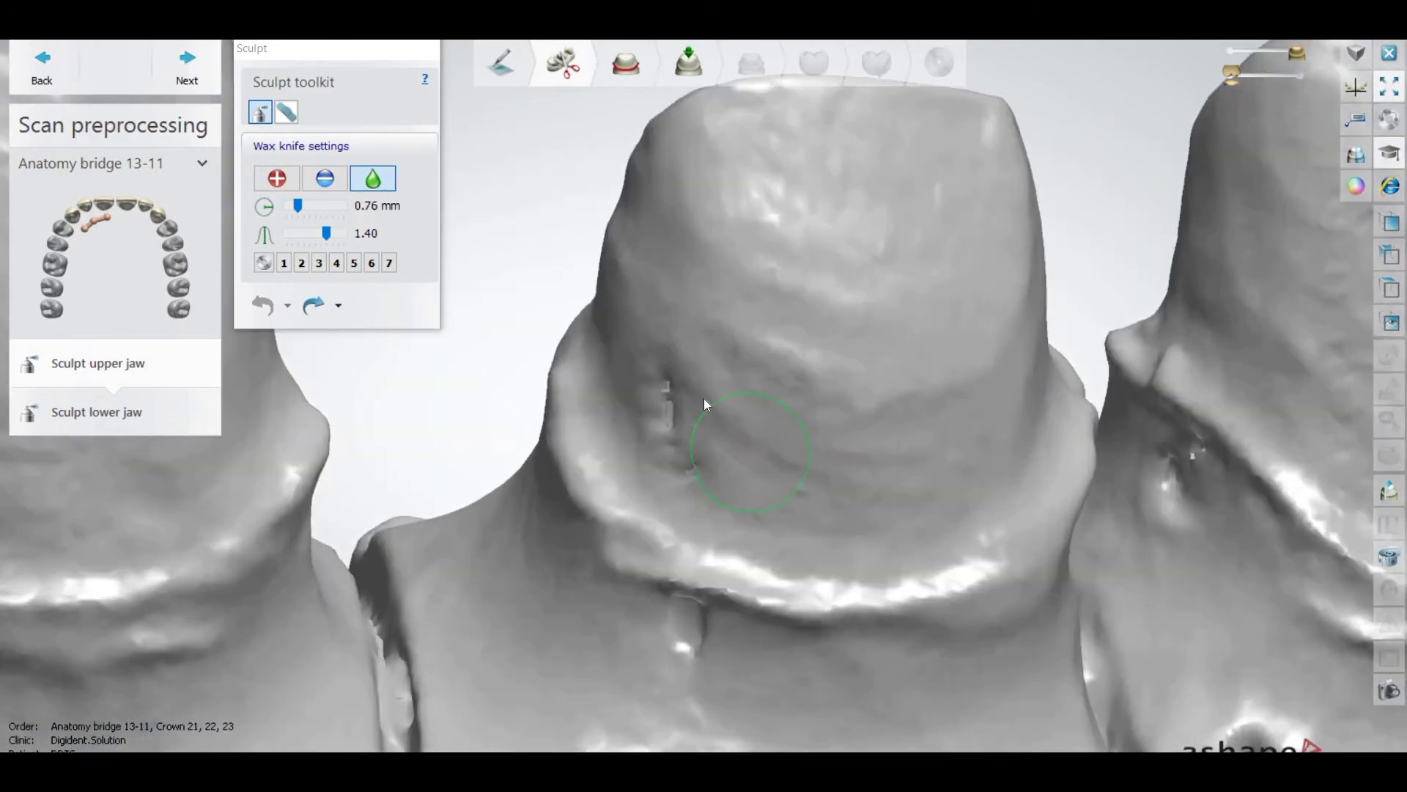
Wax-knife Smooth the white artifact, Add-fill the dark notch, then check other preparations for holes.
mouse_move(704, 398)
mouse_down()
mouse_move(679, 409)
mouse_move(667, 398)
mouse_move(689, 444)
mouse_move(677, 396)
mouse_move(678, 434)
mouse_up()
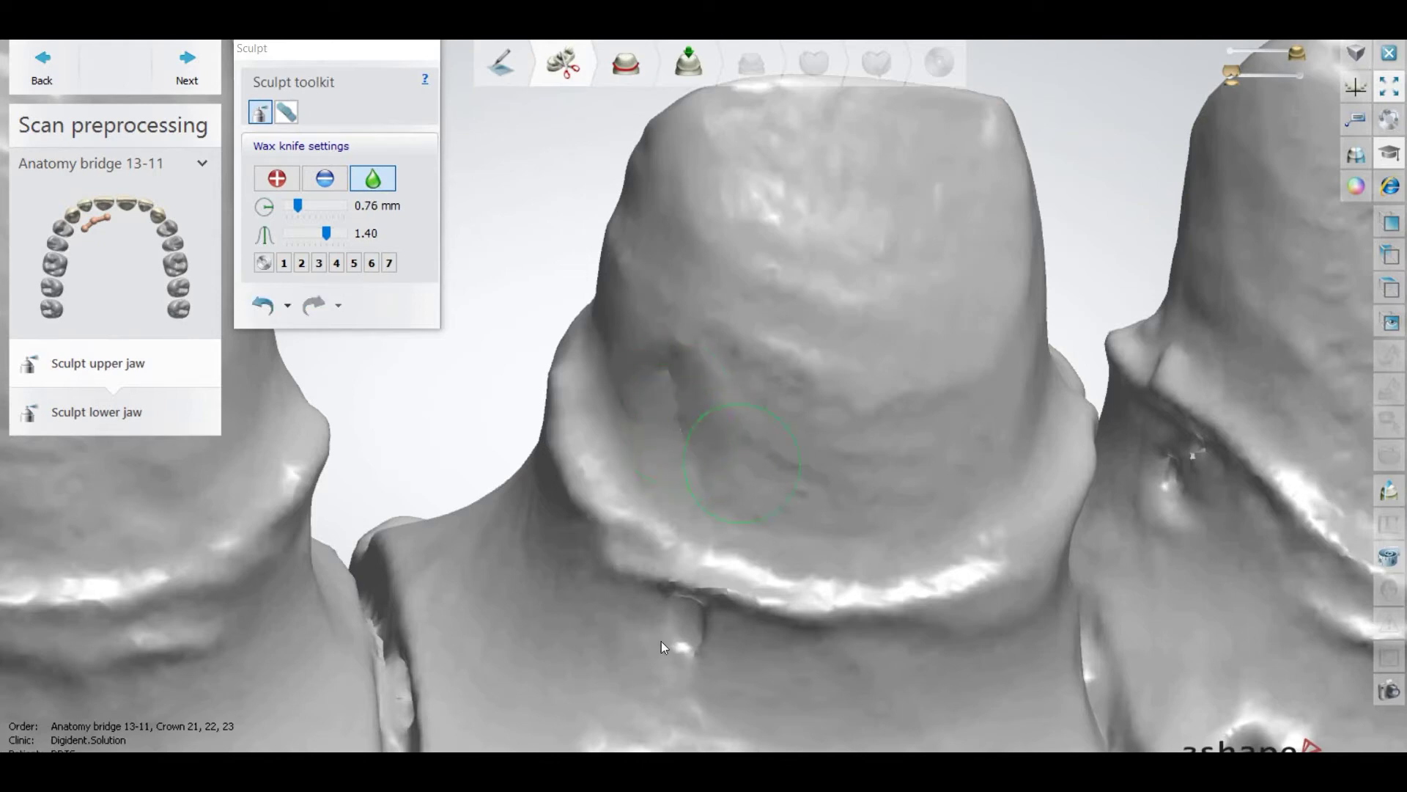
click(276, 178)
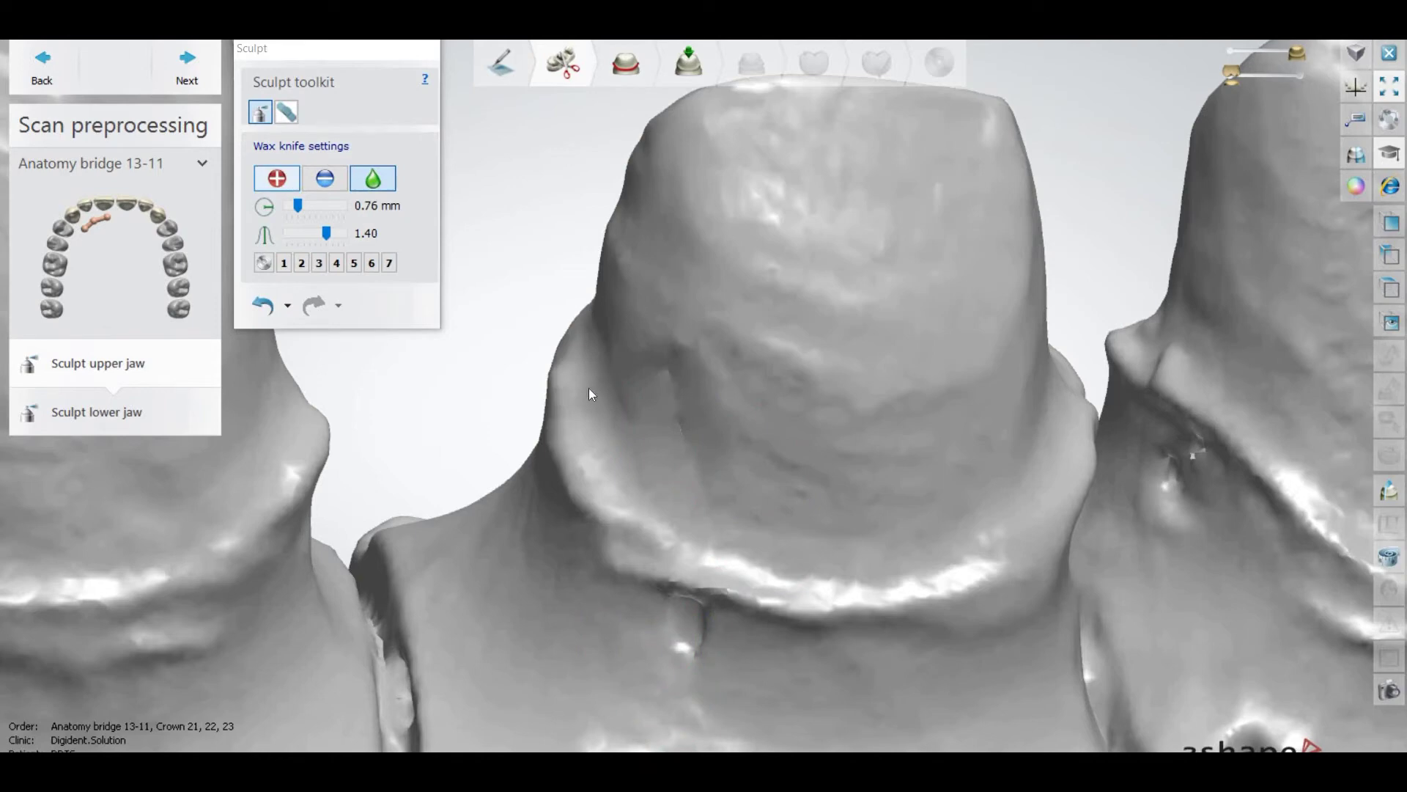
drag(679, 418, 672, 384)
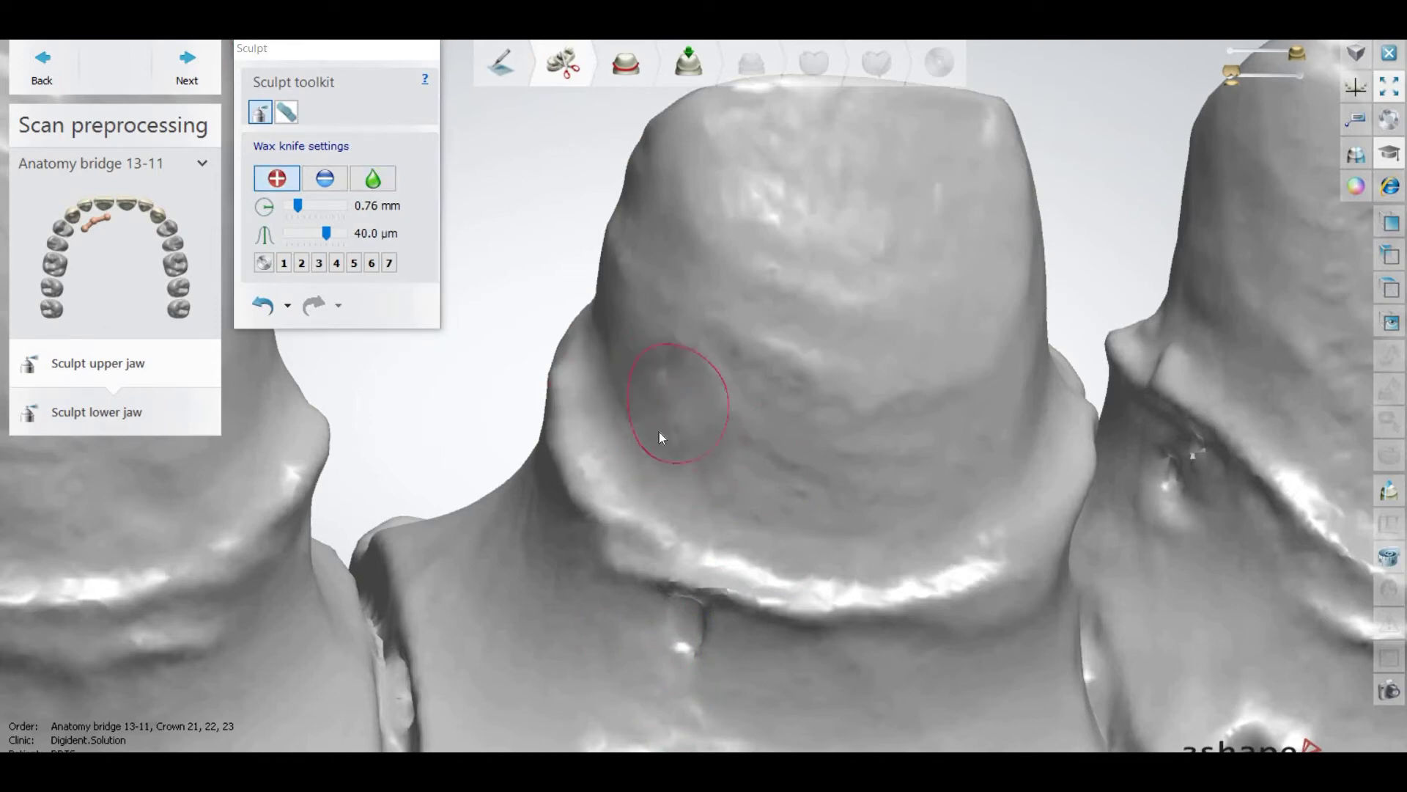
click(372, 178)
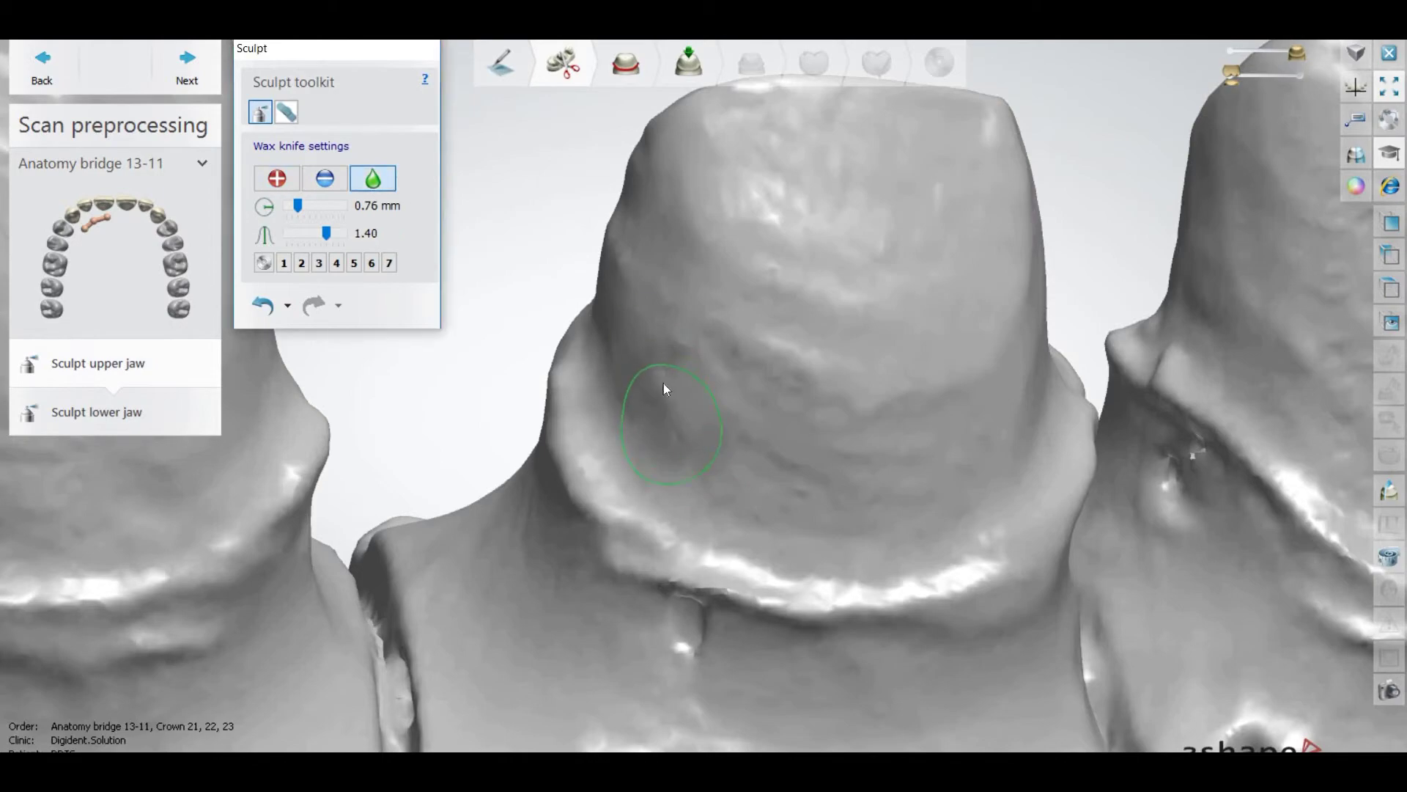
mouse_move(699, 433)
middle_down()
mouse_move(768, 399)
mouse_move(765, 377)
mouse_move(746, 410)
mouse_move(729, 412)
mouse_move(716, 296)
mouse_move(695, 327)
middle_up()
scroll(728, 412, down, 2)
scroll(694, 404, down, 3)
scroll(694, 403, down, 5)
scroll(666, 289, up, 3)
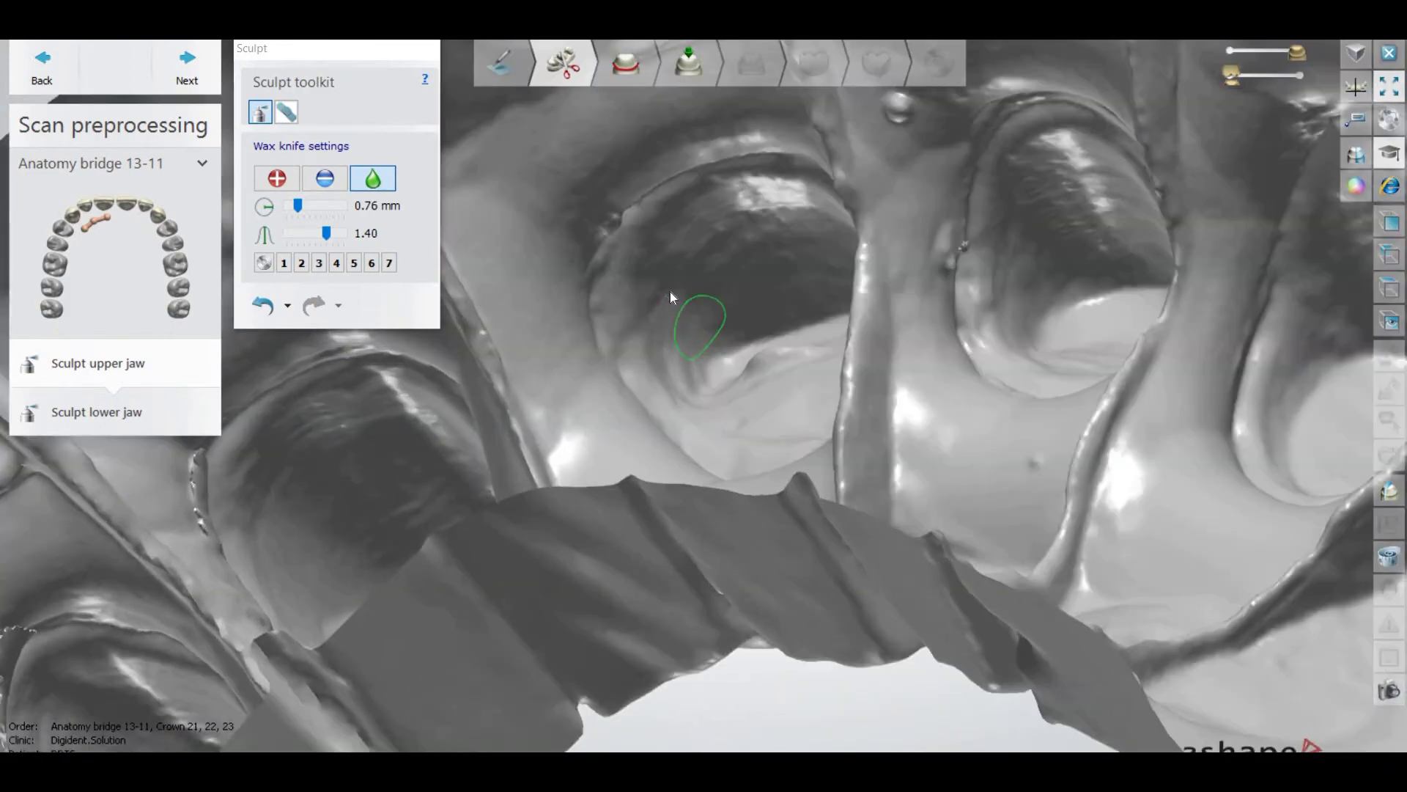
scroll(670, 292, up, 3)
mouse_move(628, 327)
middle_down()
mouse_move(658, 336)
mouse_move(643, 349)
mouse_move(636, 330)
mouse_move(731, 340)
mouse_move(759, 366)
mouse_move(741, 386)
mouse_move(762, 371)
mouse_move(762, 389)
mouse_move(748, 373)
mouse_move(768, 364)
mouse_move(821, 505)
mouse_move(848, 524)
middle_up()
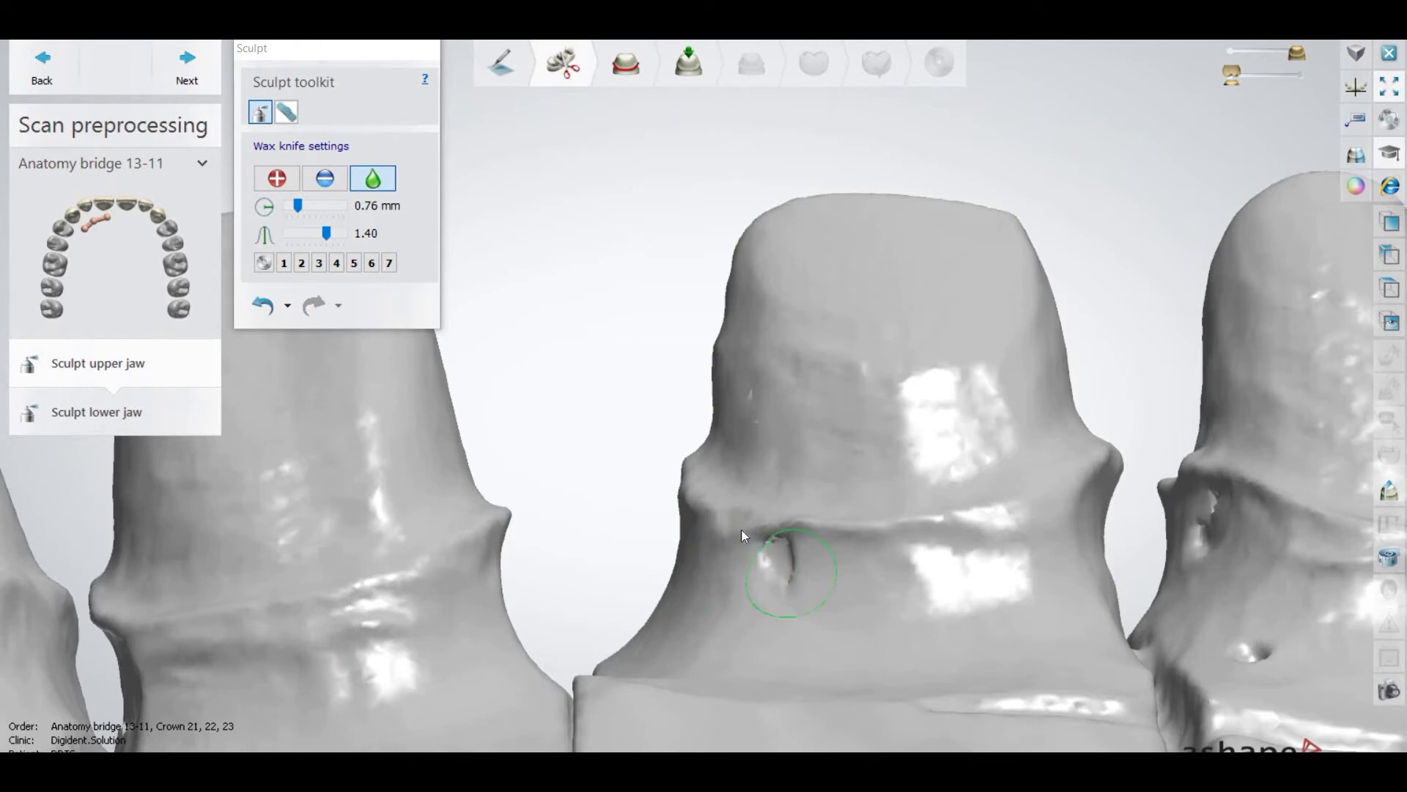
scroll(770, 550, down, 2)
scroll(723, 523, down, 2)
scroll(677, 502, down, 2)
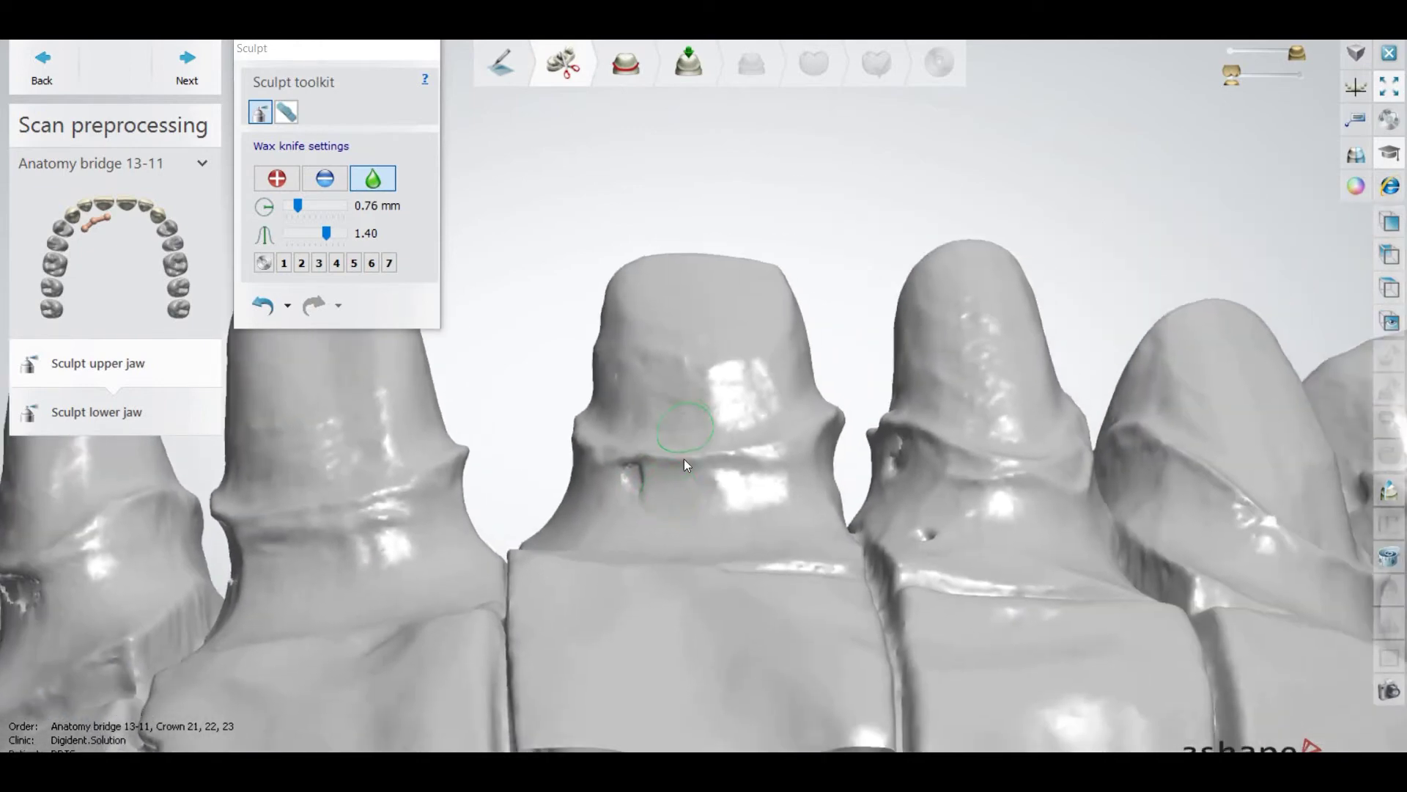
scroll(685, 458, up, 2)
scroll(692, 454, up, 1)
scroll(695, 456, up, 1)
middle_drag(707, 462, 709, 462)
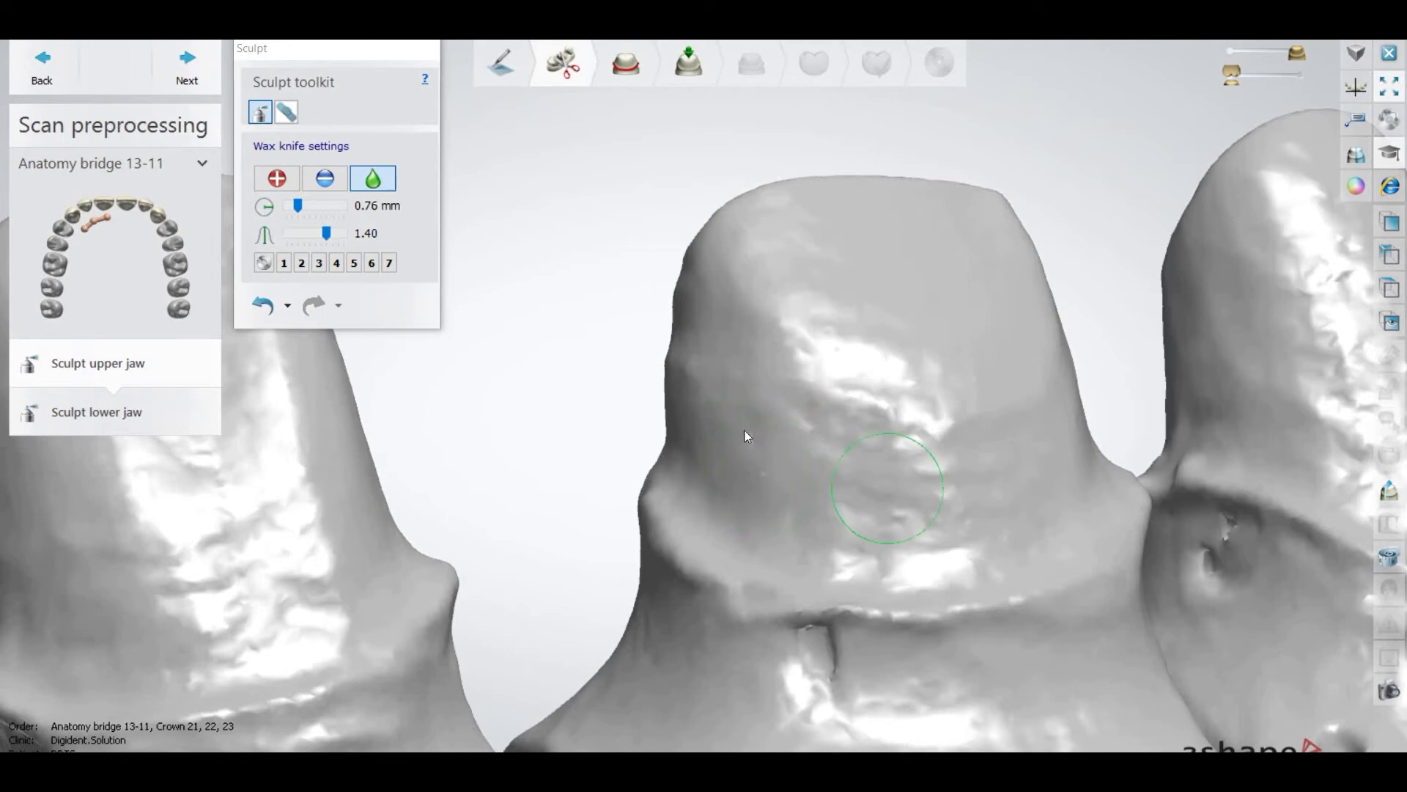
scroll(756, 437, down, 2)
scroll(741, 439, down, 2)
scroll(697, 430, down, 1)
scroll(666, 404, up, 2)
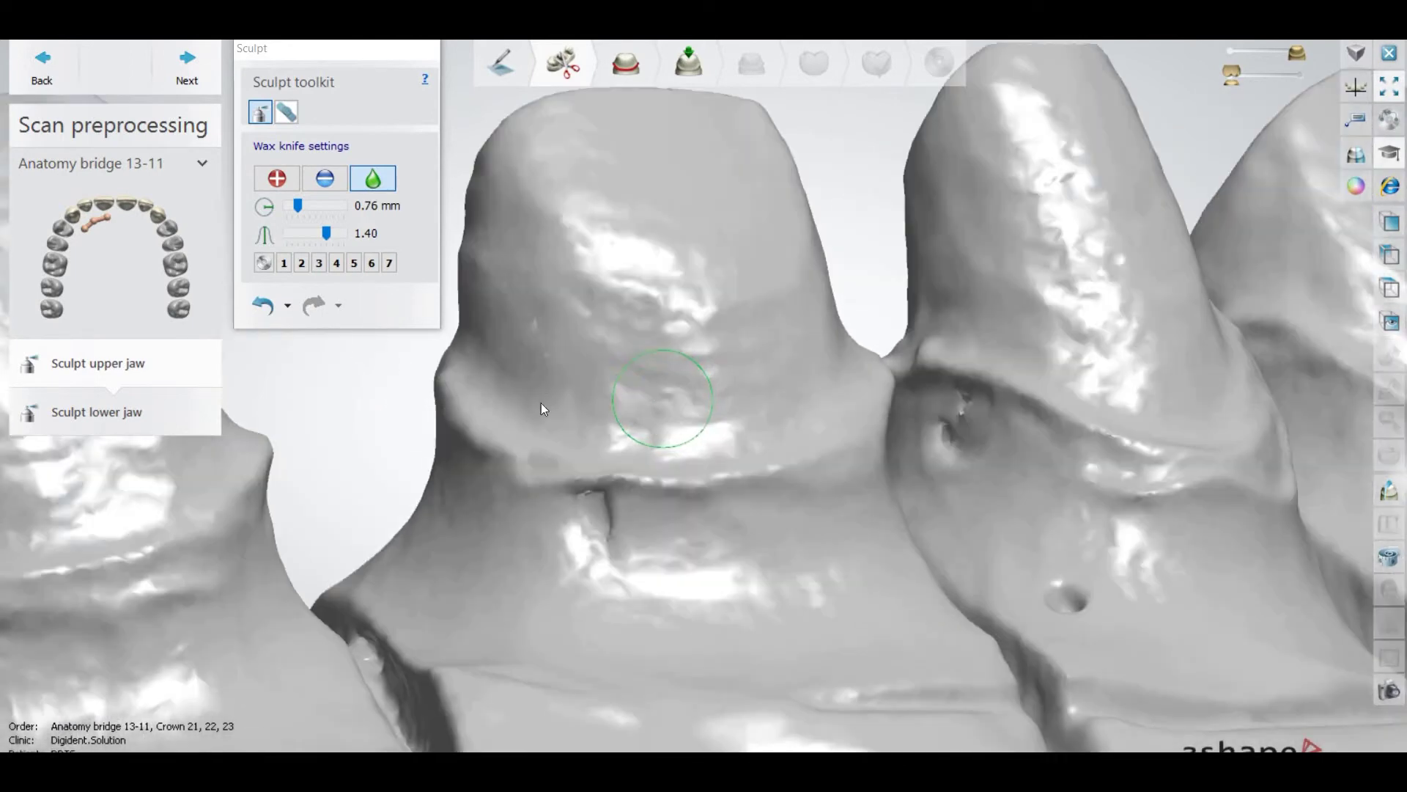
scroll(711, 420, up, 1)
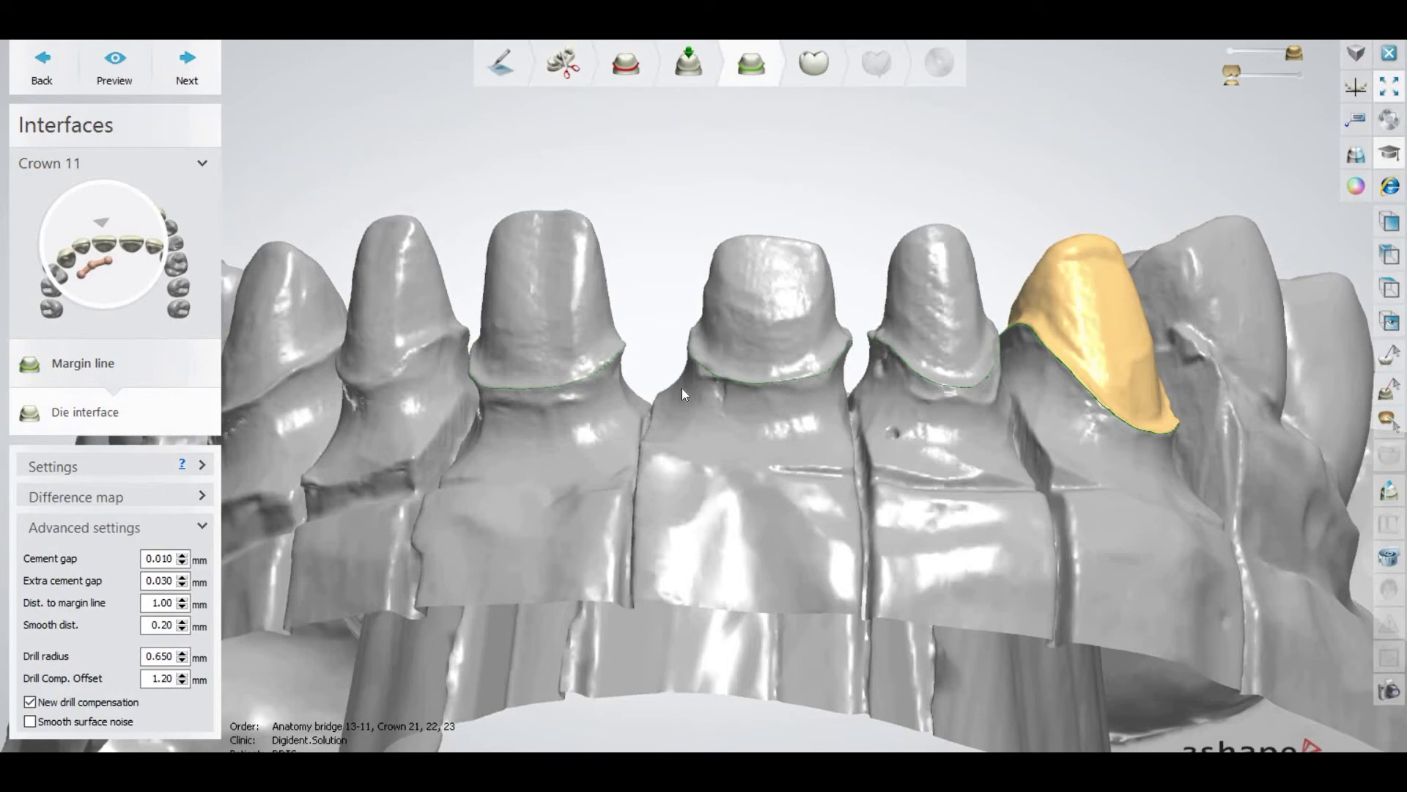
scroll(727, 352, down, 2)
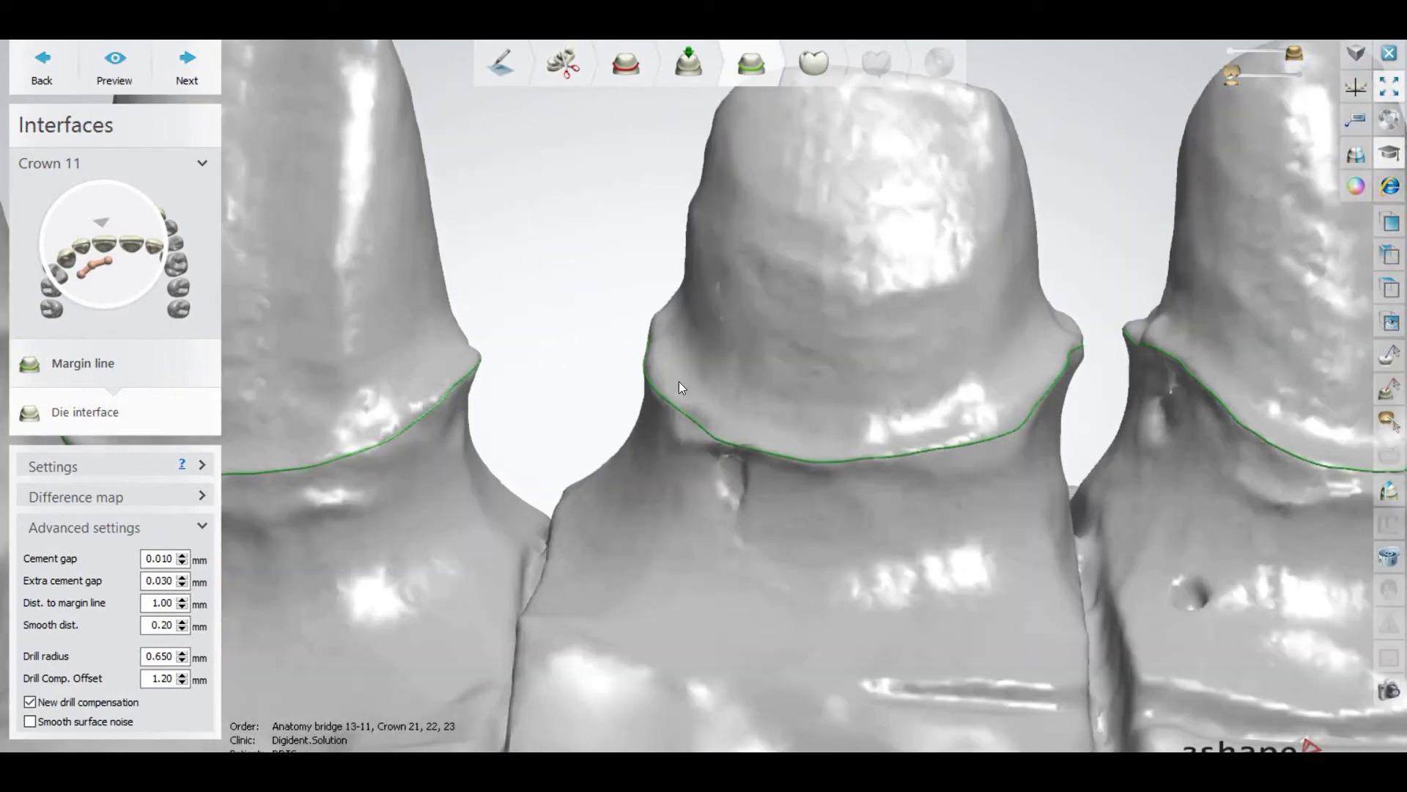
scroll(678, 382, down, 3)
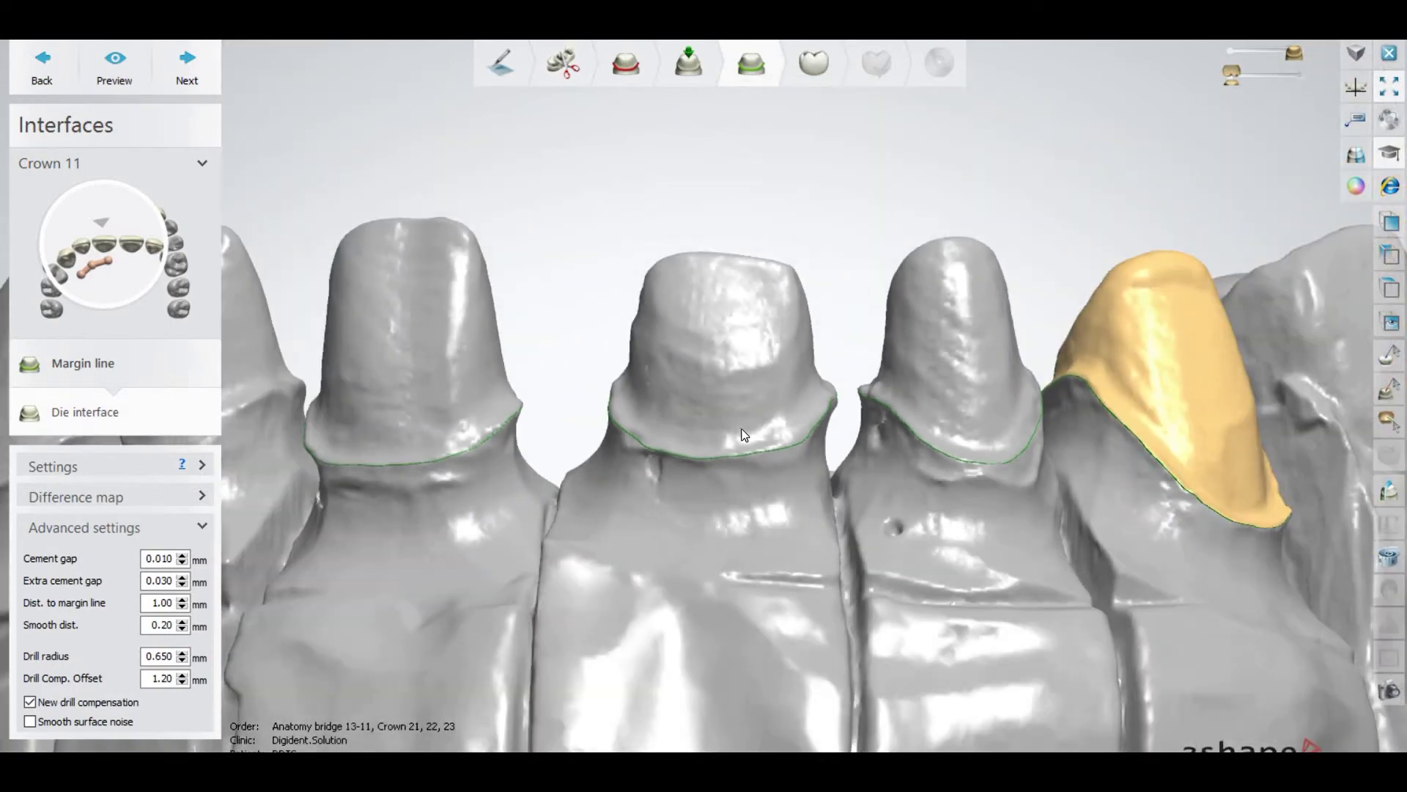
Tilt the model to the margins and preview the Crown 11 die interface on the central preparation.
mouse_move(744, 436)
right_down()
mouse_move(738, 422)
mouse_move(758, 415)
mouse_move(737, 446)
mouse_move(825, 462)
mouse_move(163, 599)
right_up()
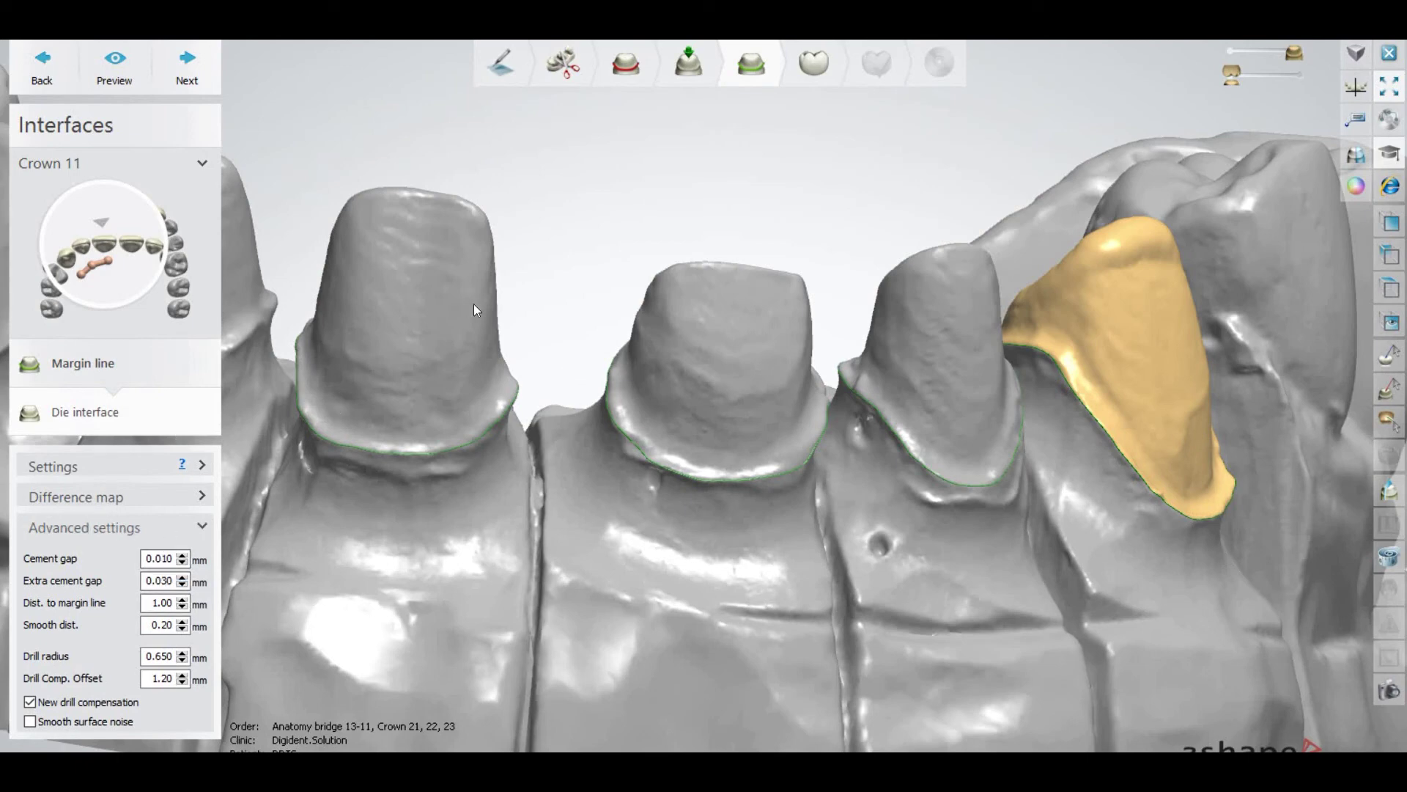
click(124, 69)
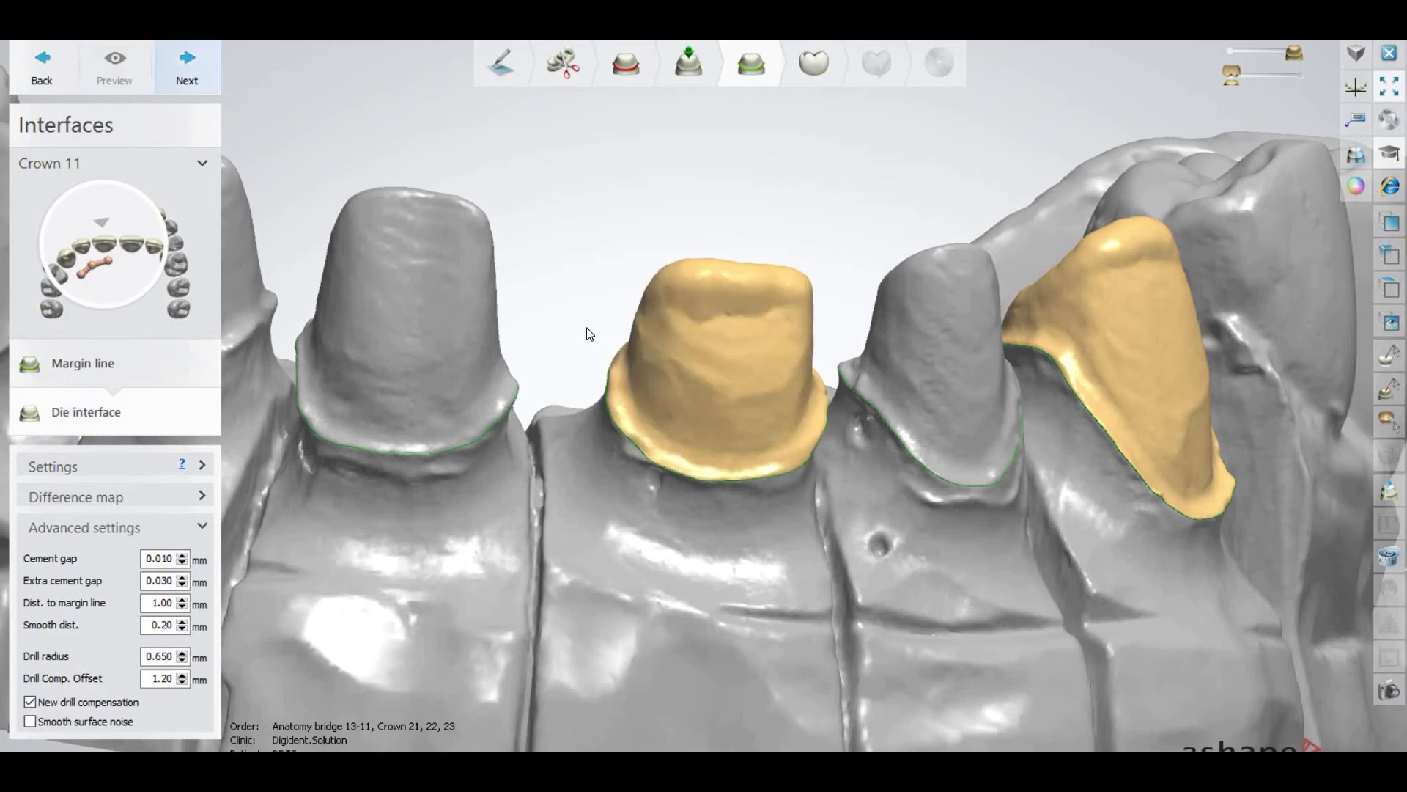
mouse_move(582, 494)
right_down()
mouse_move(579, 453)
mouse_move(828, 500)
mouse_move(590, 483)
mouse_move(565, 346)
mouse_move(532, 309)
mouse_move(541, 280)
mouse_move(593, 318)
mouse_move(608, 477)
mouse_move(635, 404)
mouse_move(579, 313)
mouse_move(600, 513)
right_up()
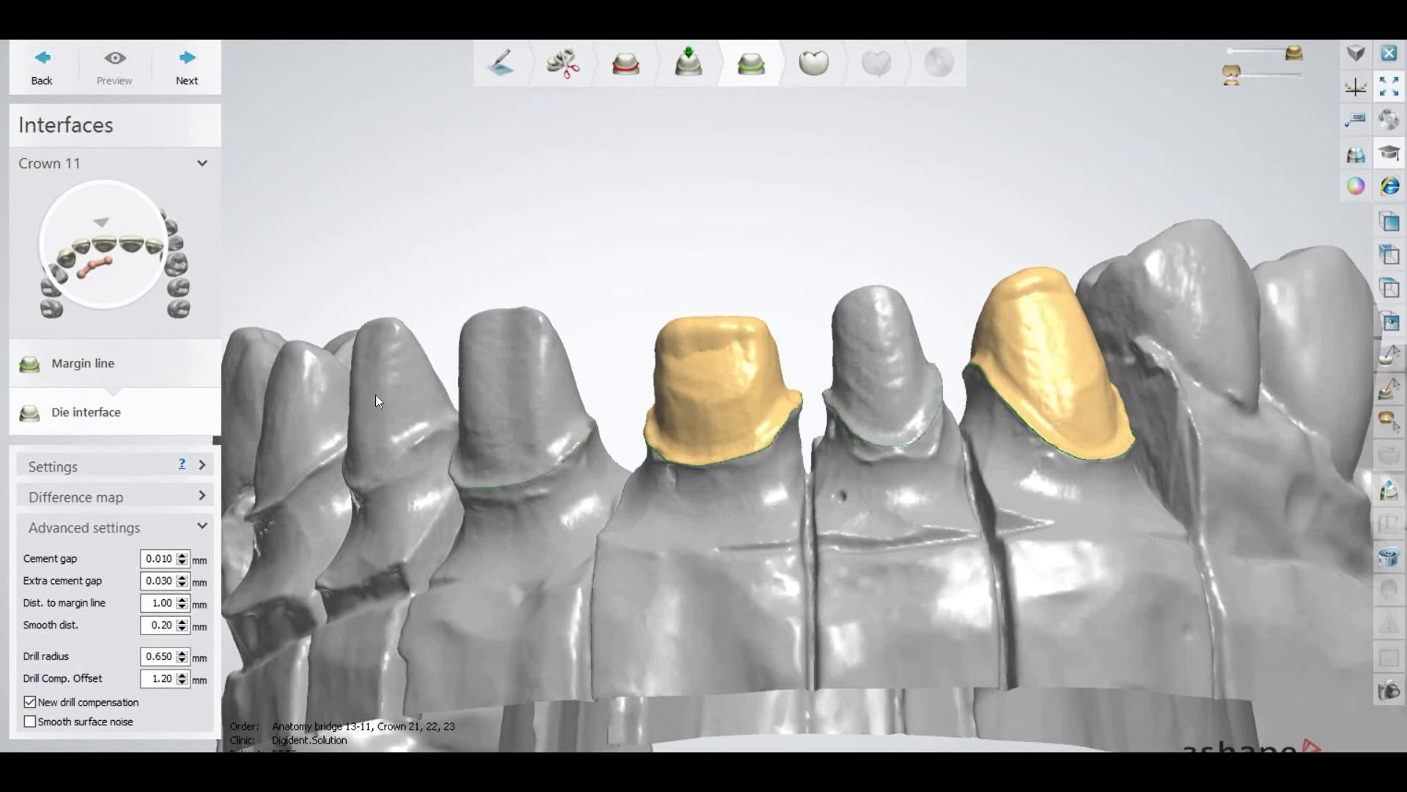
click(199, 462)
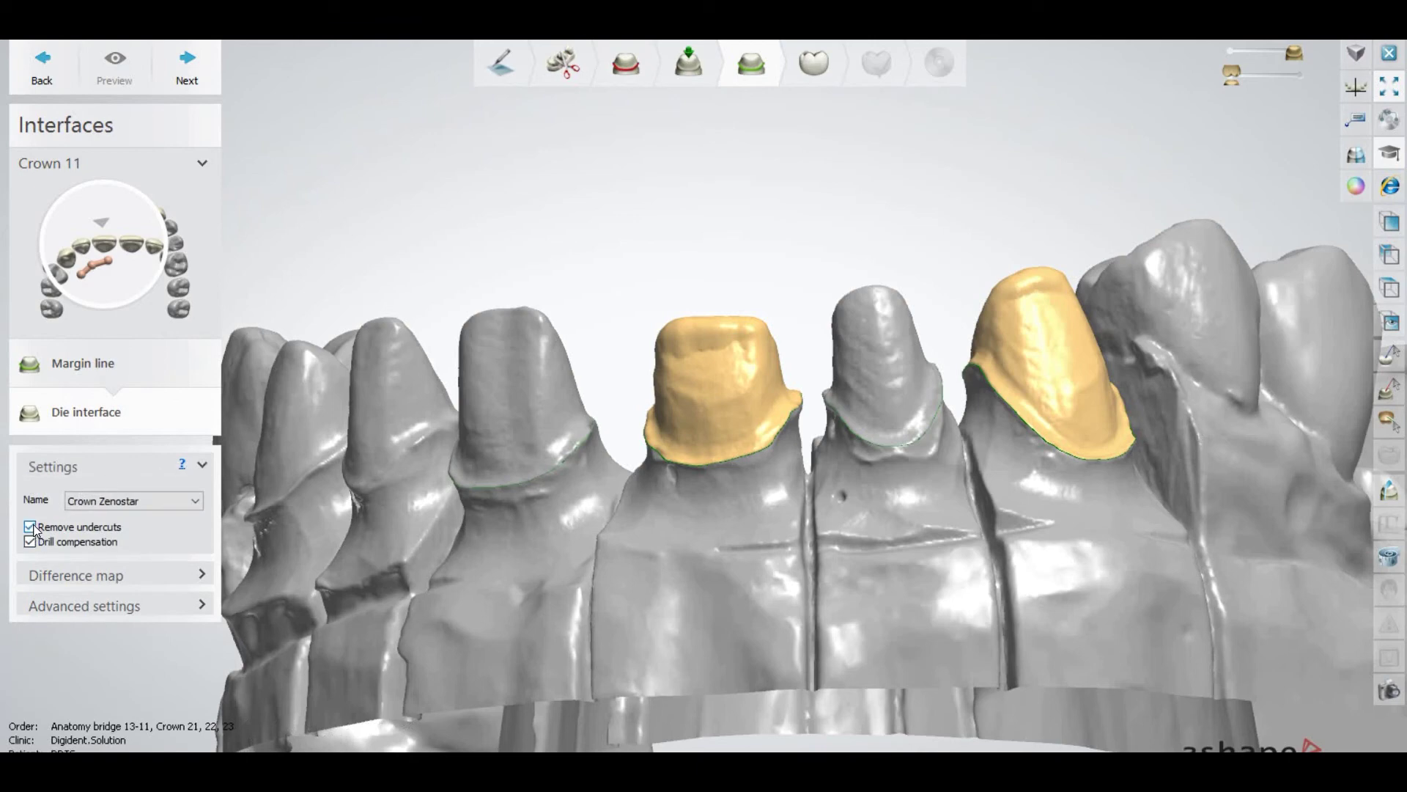
Orbit to check both yellow die interface previews, then return to scan preprocessing.
mouse_move(590, 505)
right_down()
mouse_move(672, 516)
mouse_move(650, 533)
mouse_move(602, 496)
mouse_move(664, 501)
mouse_move(725, 458)
mouse_move(528, 452)
right_up()
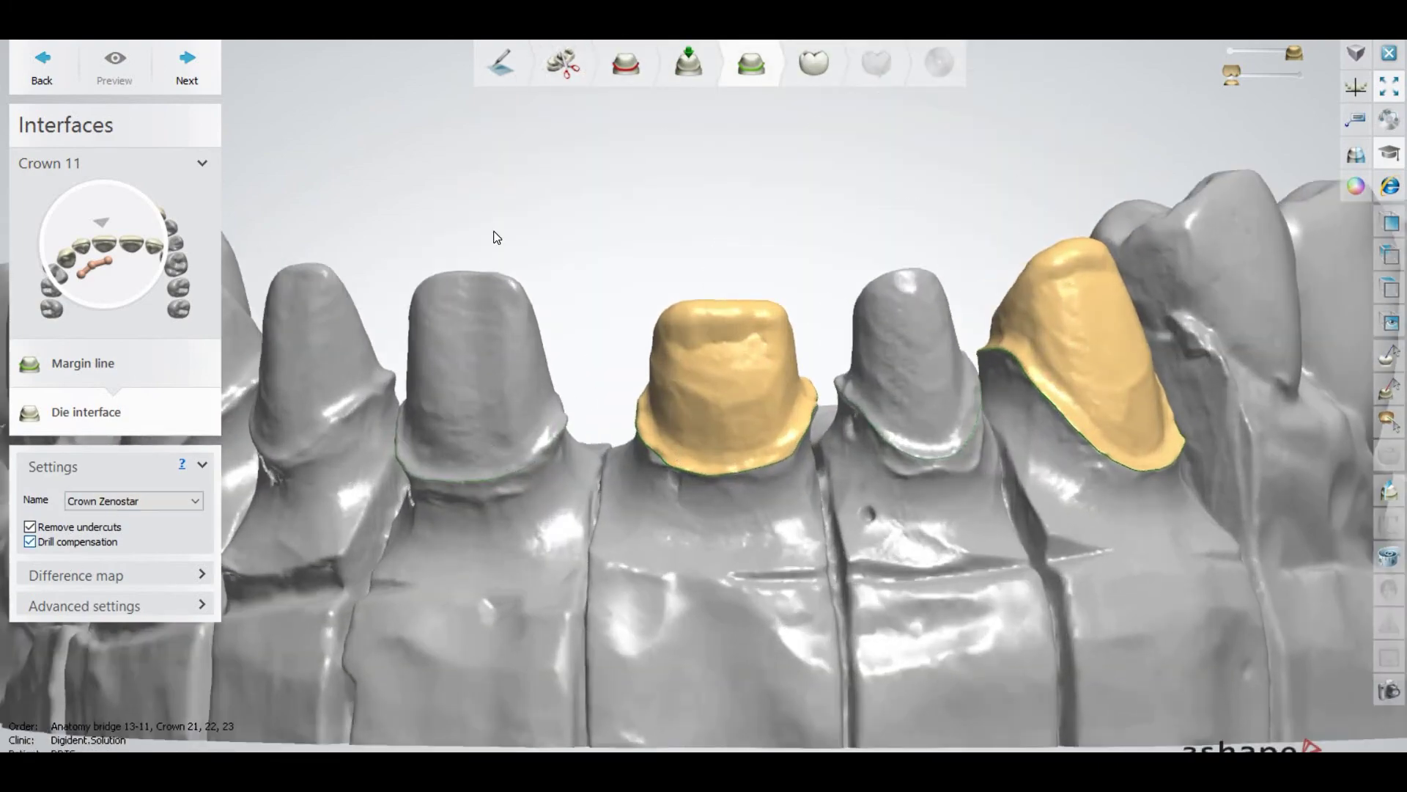
click(566, 70)
scroll(576, 323, down, 2)
scroll(577, 328, up, 2)
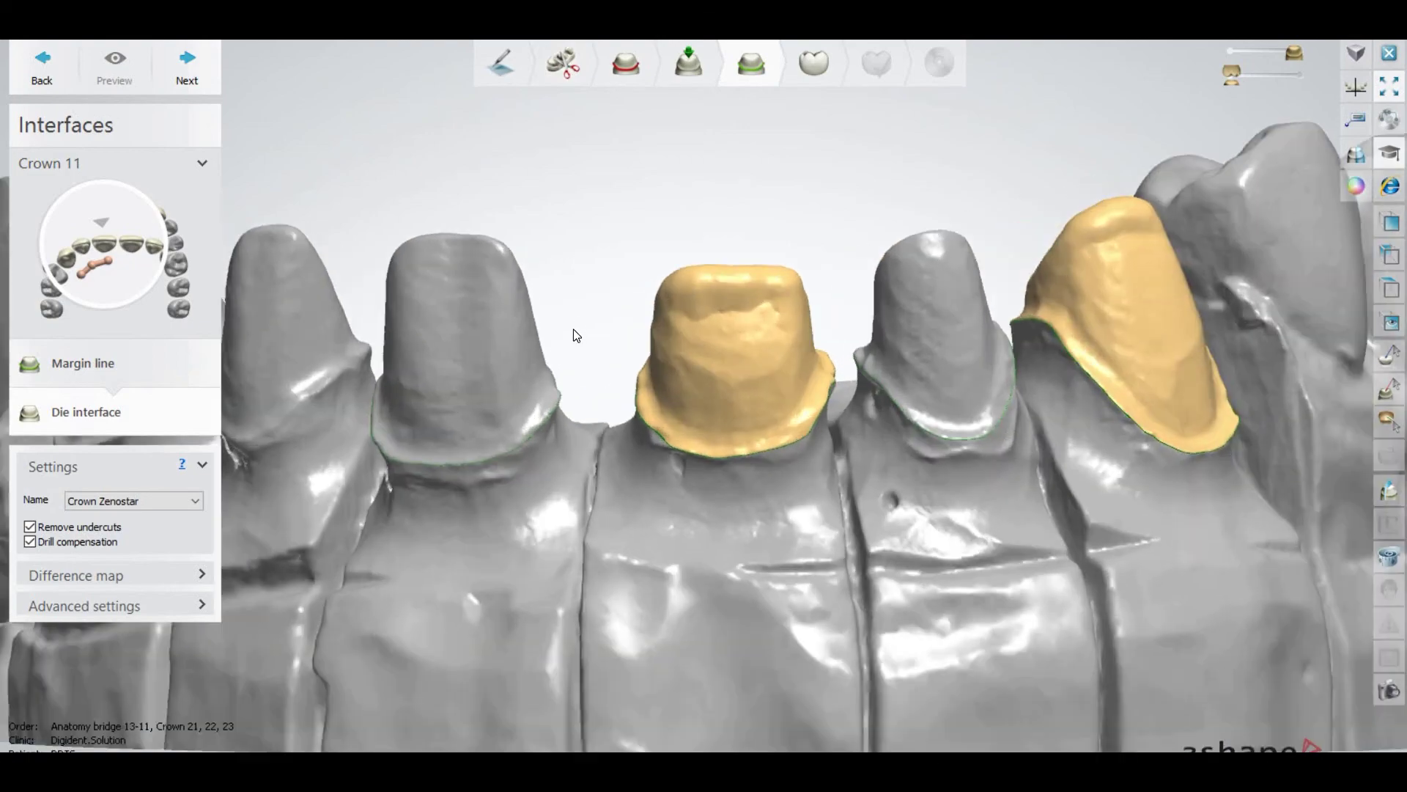
mouse_move(585, 272)
right_down()
mouse_move(609, 249)
mouse_move(568, 282)
mouse_move(572, 304)
mouse_move(589, 269)
mouse_move(566, 278)
mouse_move(573, 317)
mouse_move(573, 275)
right_up()
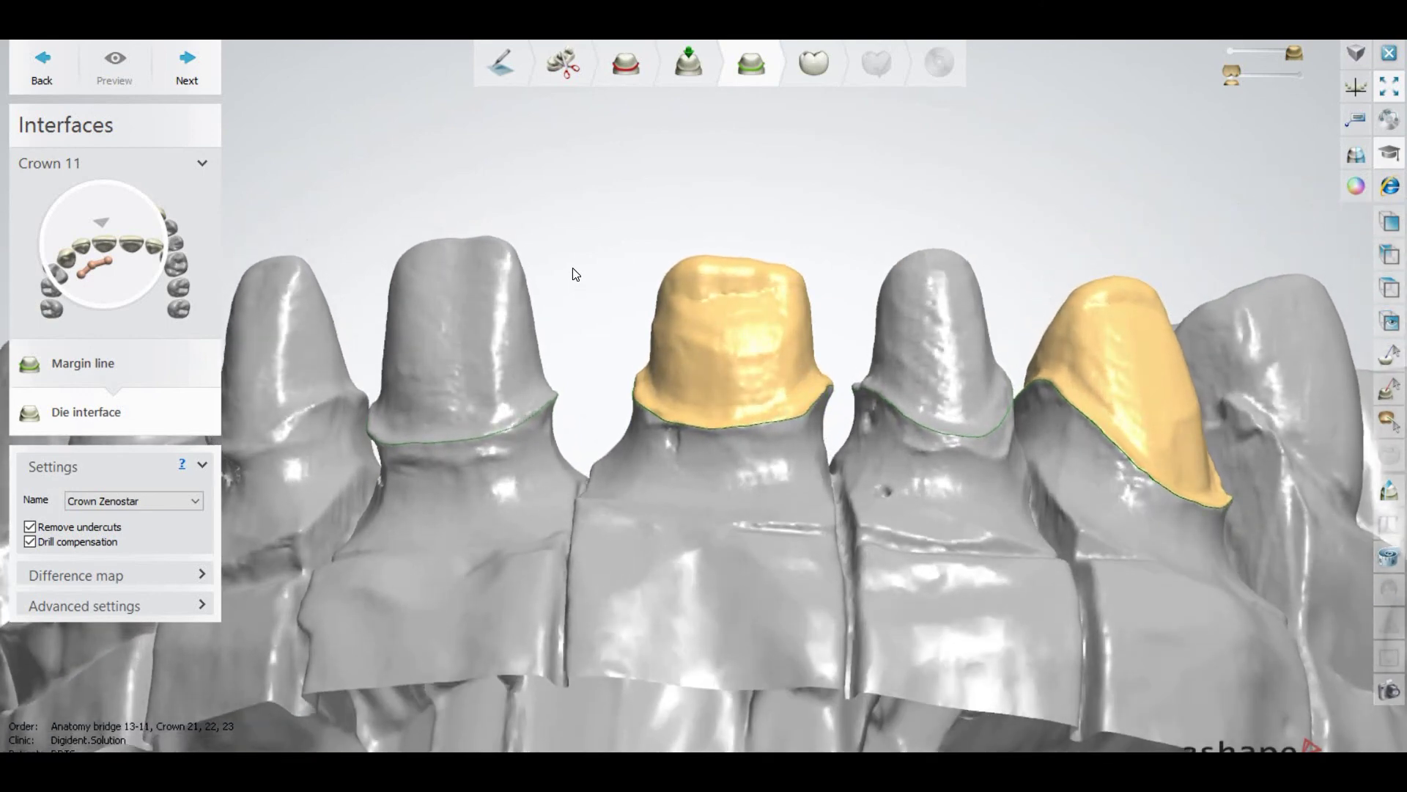
right_drag(575, 271, 578, 267)
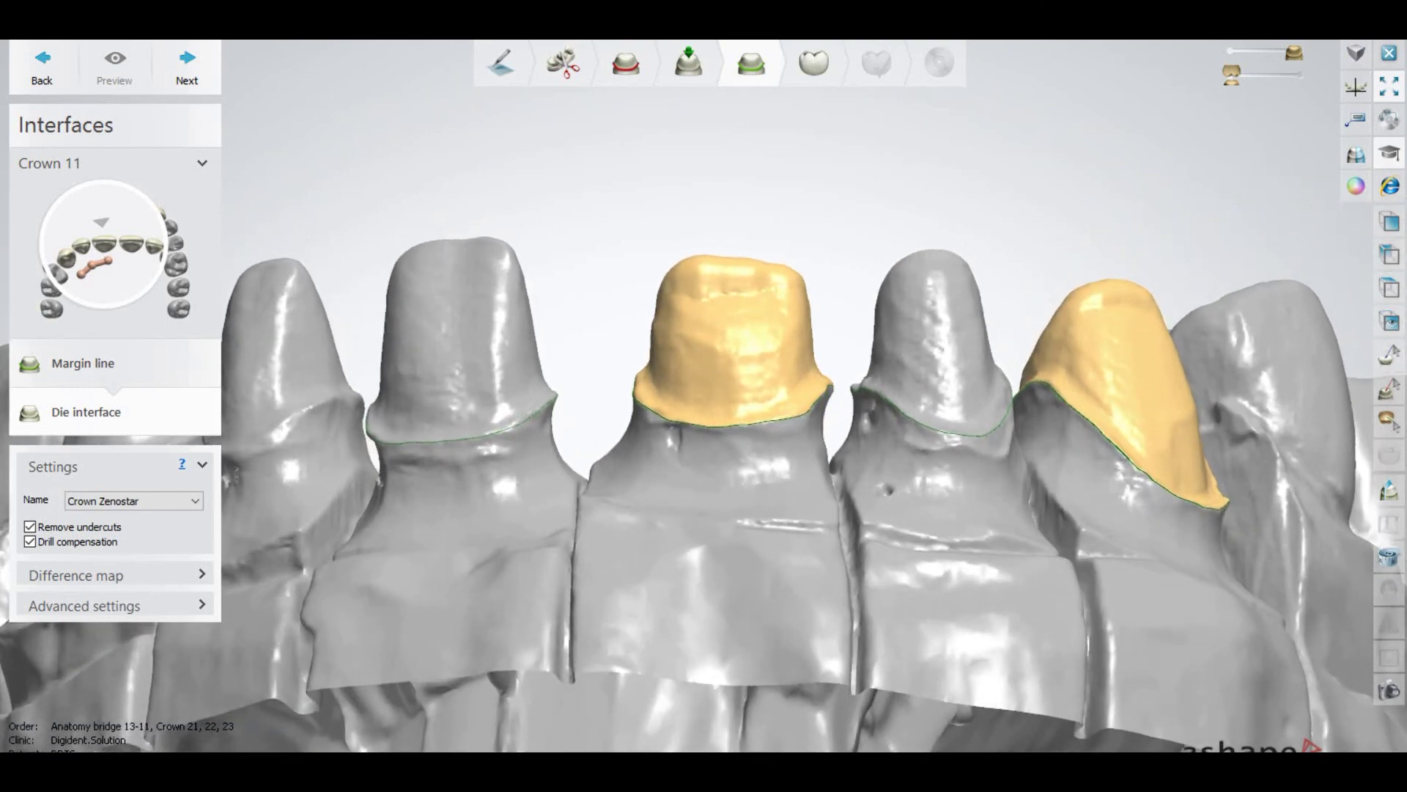